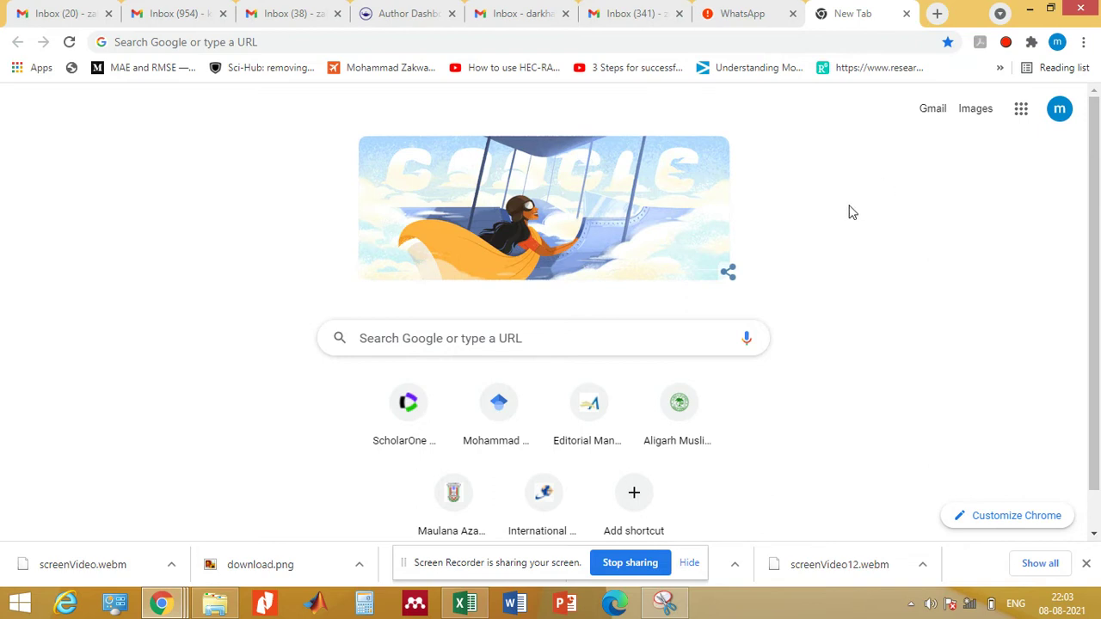
- Search Windows 8 for 'excel' and launch Excel 2013
{"action": "mouse_move", "coordinate": [1082, 191]}
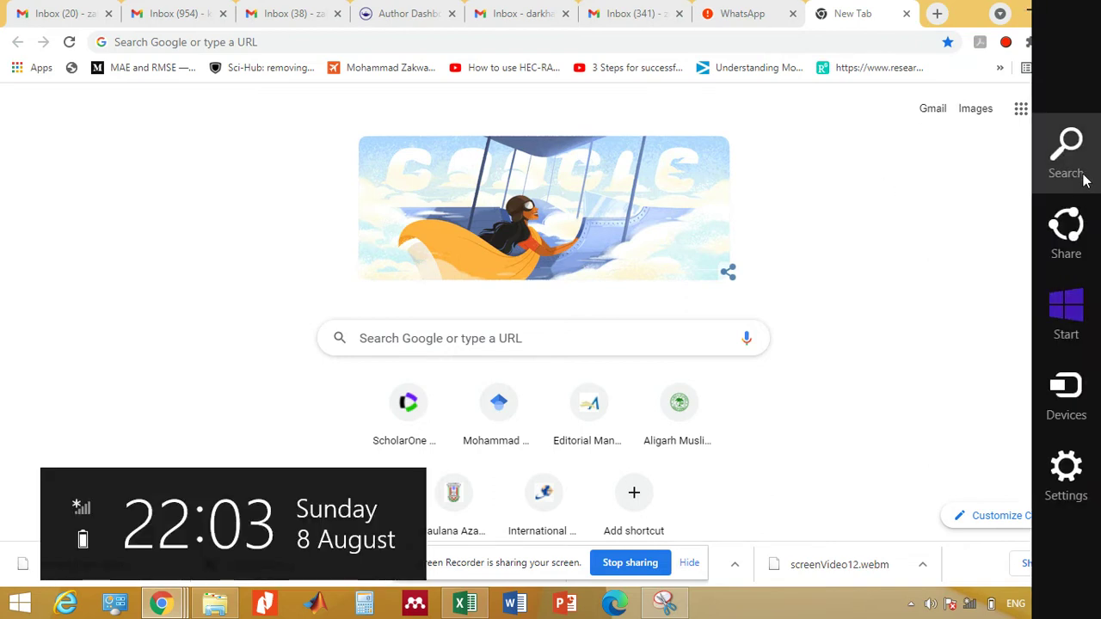
{"action": "left_click", "coordinate": [1066, 155]}
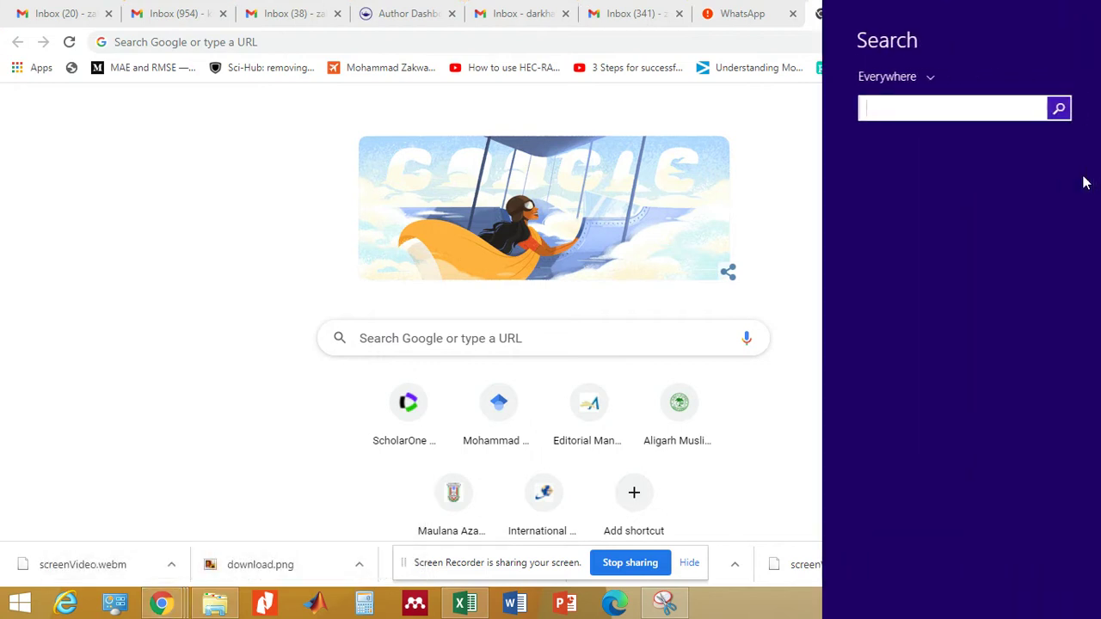
{"action": "type", "text": "excel 2013"}
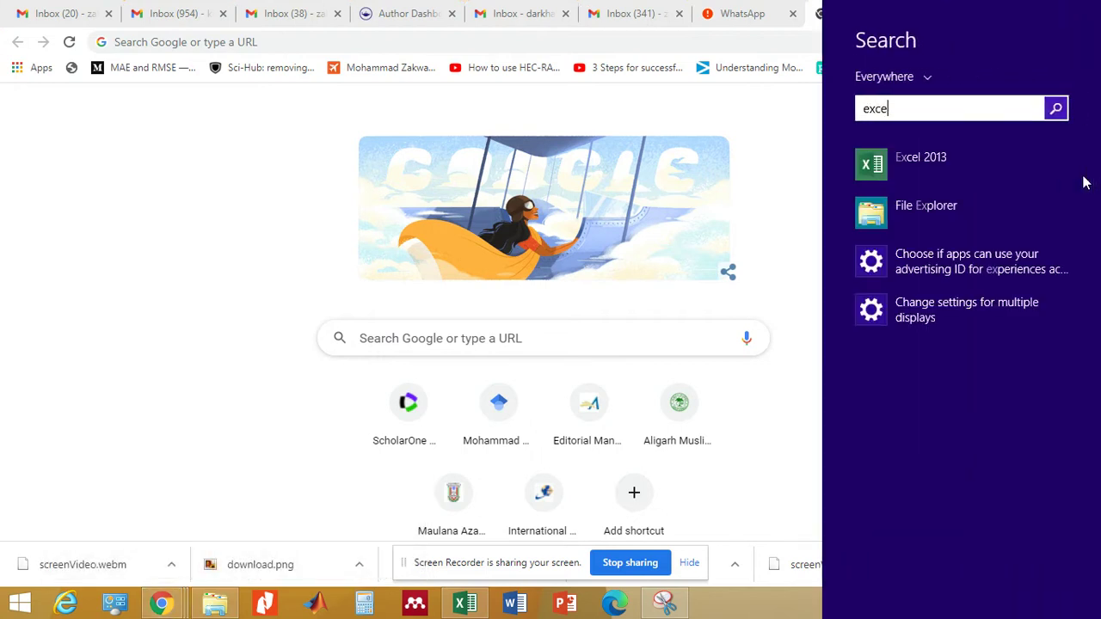
{"action": "left_click", "coordinate": [977, 160]}
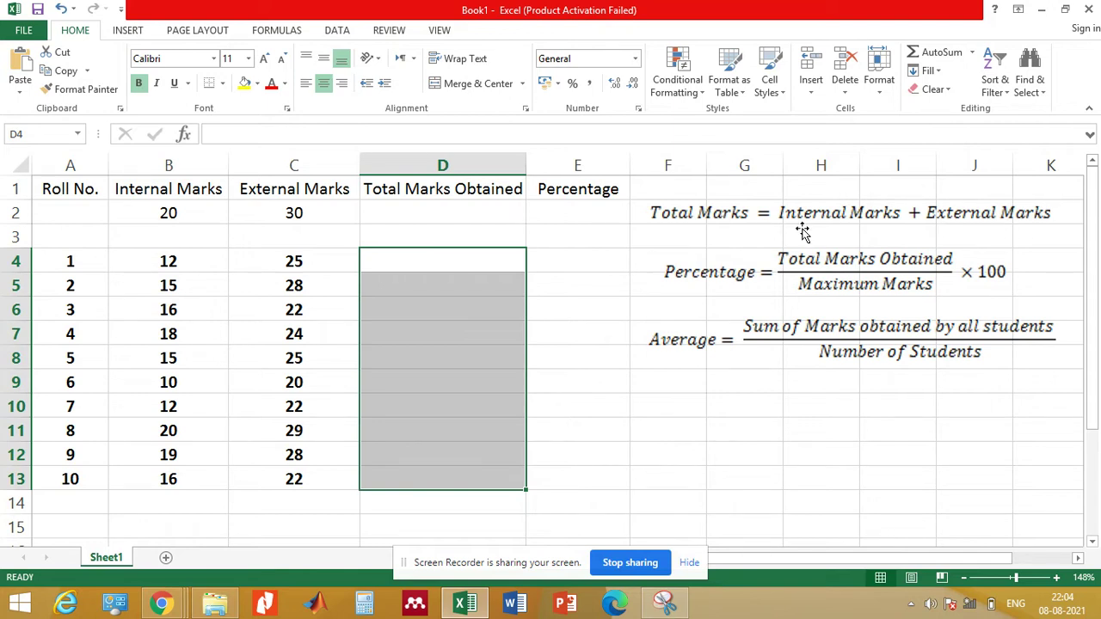
{"action": "left_click", "coordinate": [472, 257]}
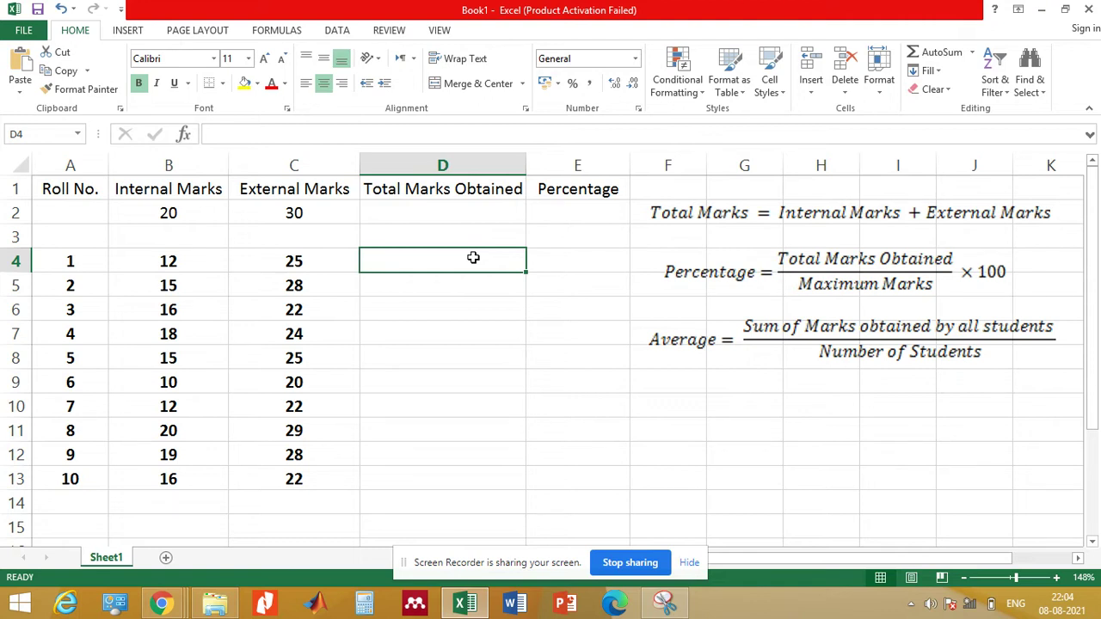
- Enter =B4+C4 in D4, giving roll no. 1 a total of 37
{"action": "type", "text": "="}
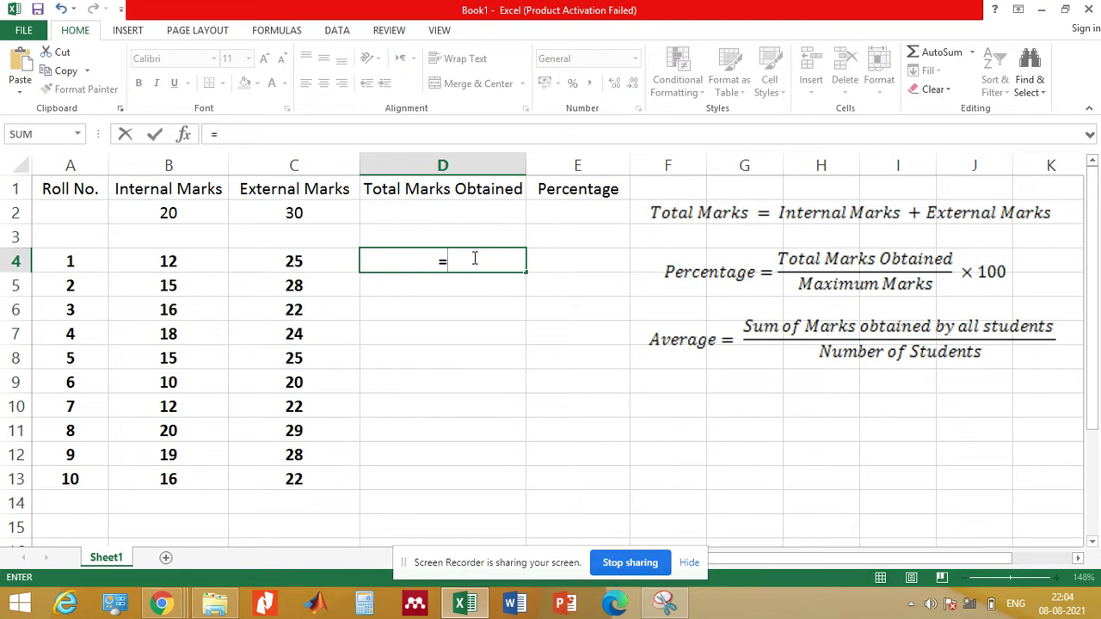
{"action": "left_click", "coordinate": [193, 263]}
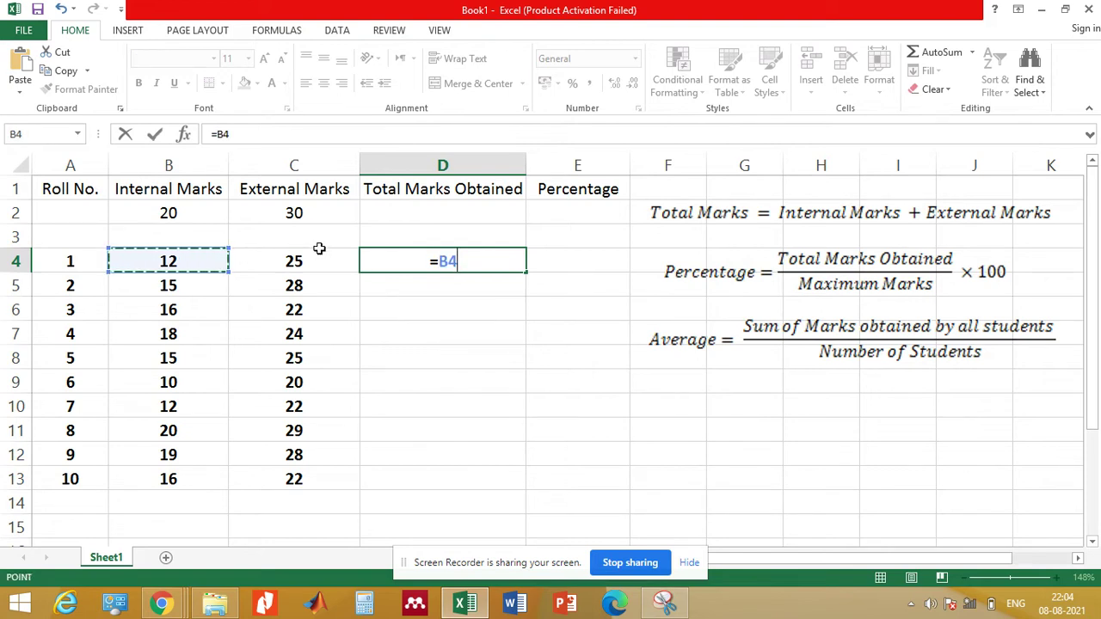
{"action": "type", "text": "+"}
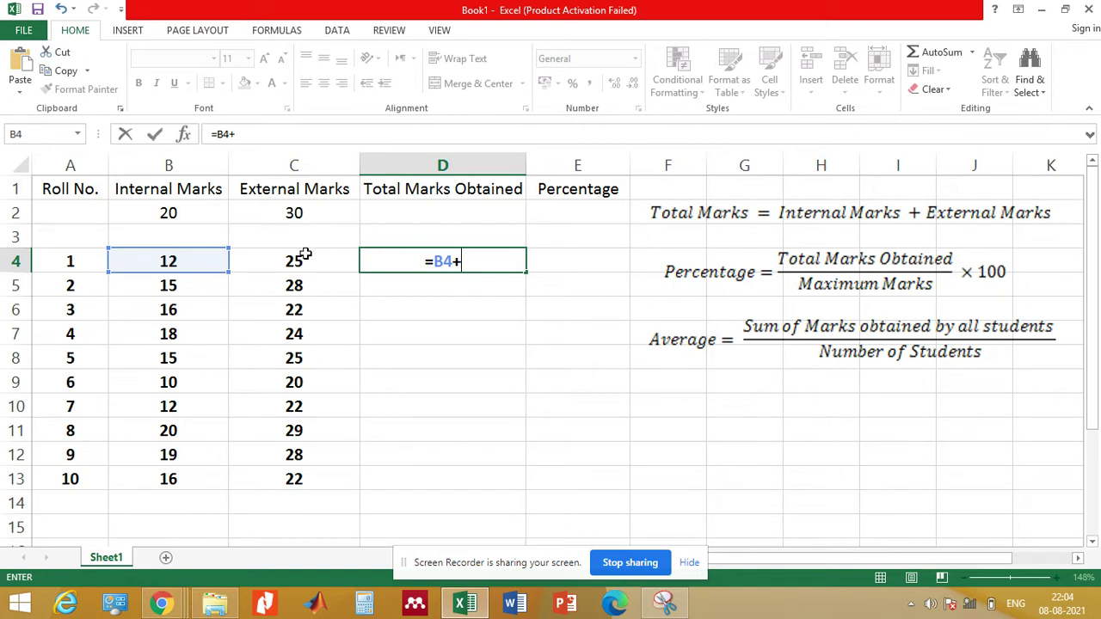
{"action": "left_click", "coordinate": [295, 262]}
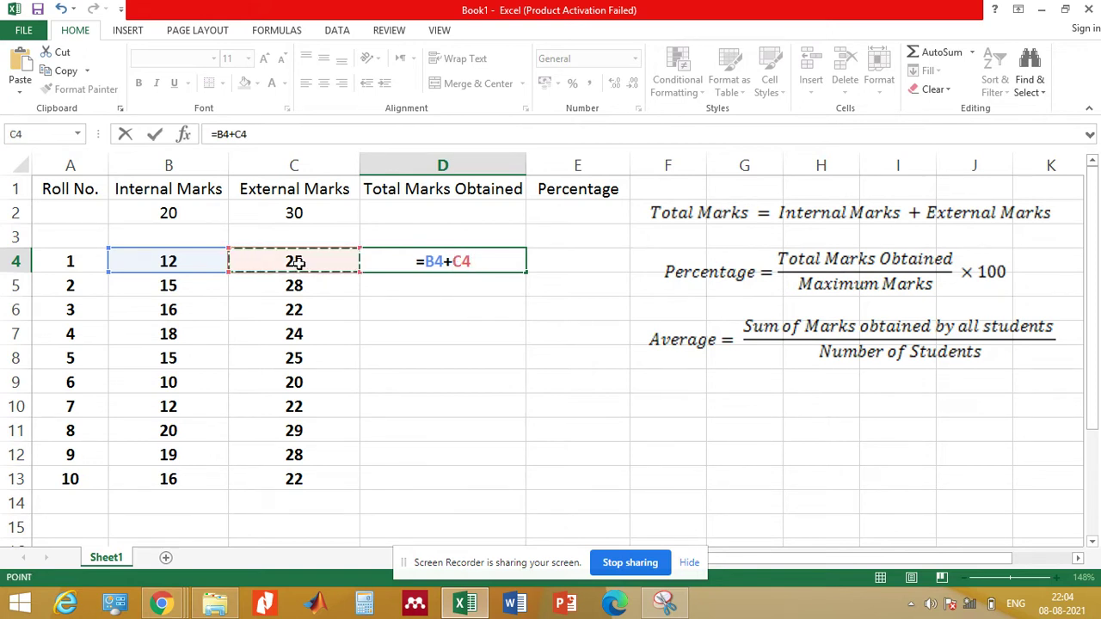
{"action": "key", "text": "Return"}
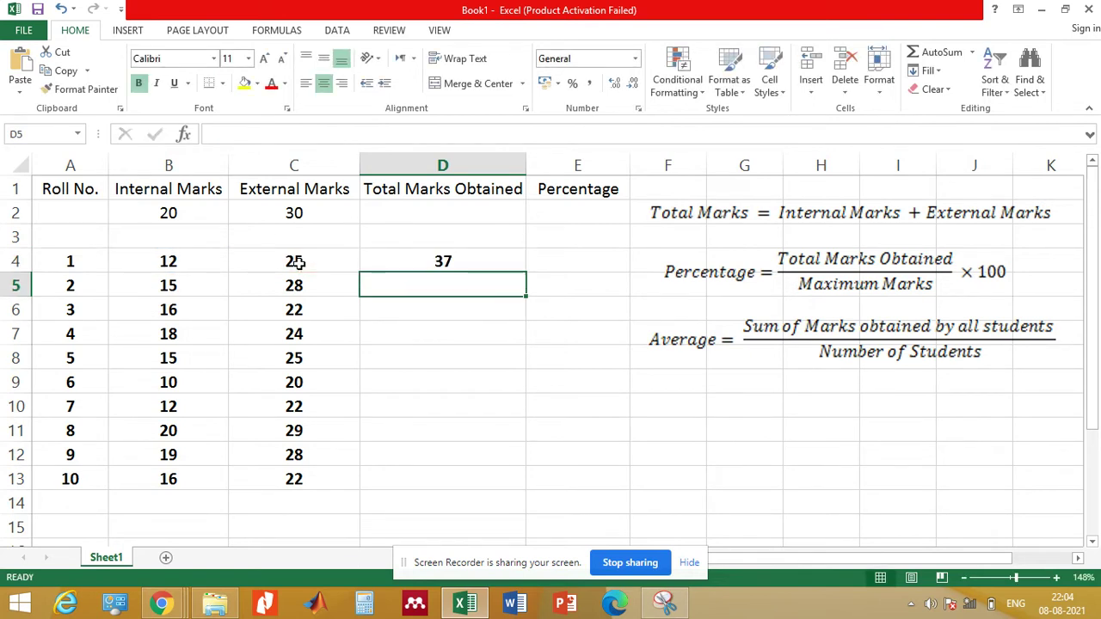
{"action": "left_click", "coordinate": [419, 263]}
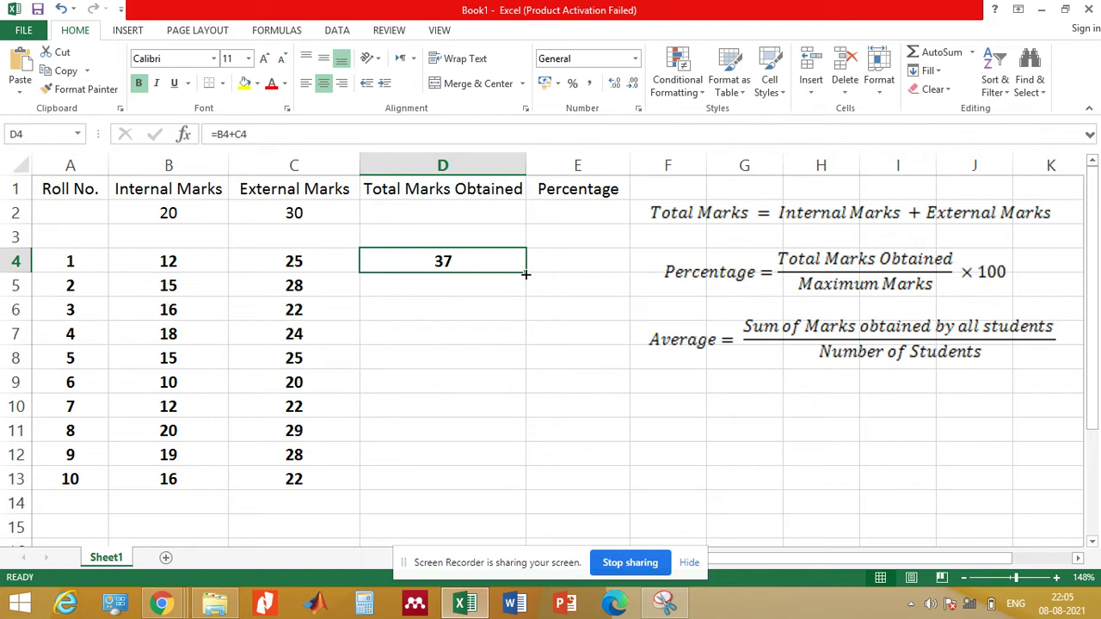
- Fill the D4 total formula down through D13 for all ten students
{"action": "left_click_drag", "start_coordinate": [524, 274], "coordinate": [526, 489]}
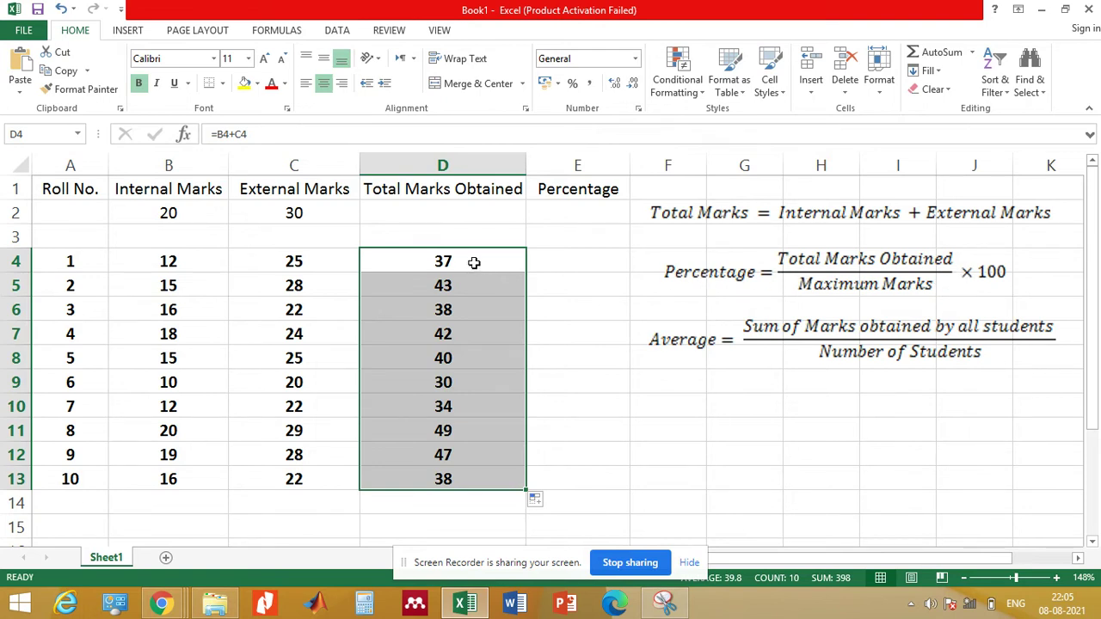
{"action": "left_click", "coordinate": [480, 316]}
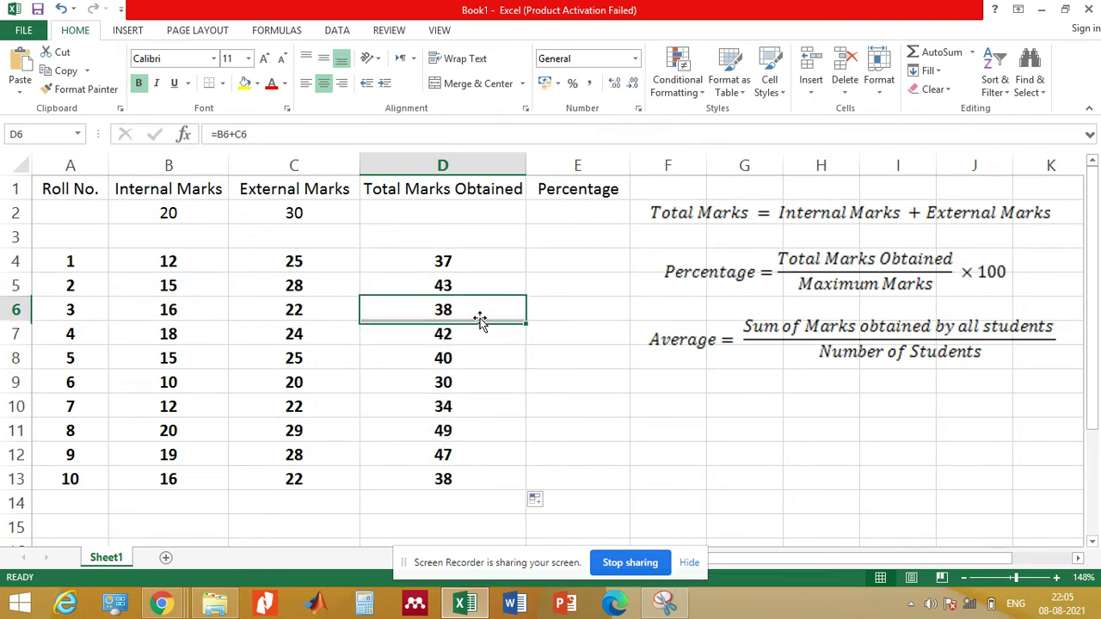
{"action": "left_click", "coordinate": [569, 262]}
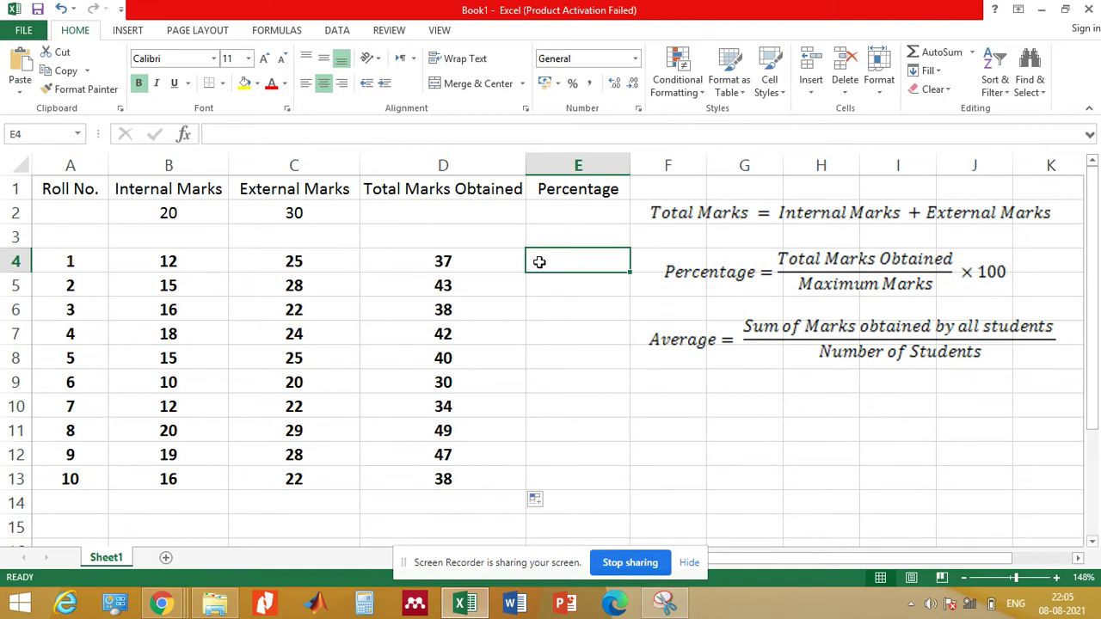
- Enter =D4*100/50 in E4, giving roll no. 1 a percentage of 74
{"action": "type", "text": "="}
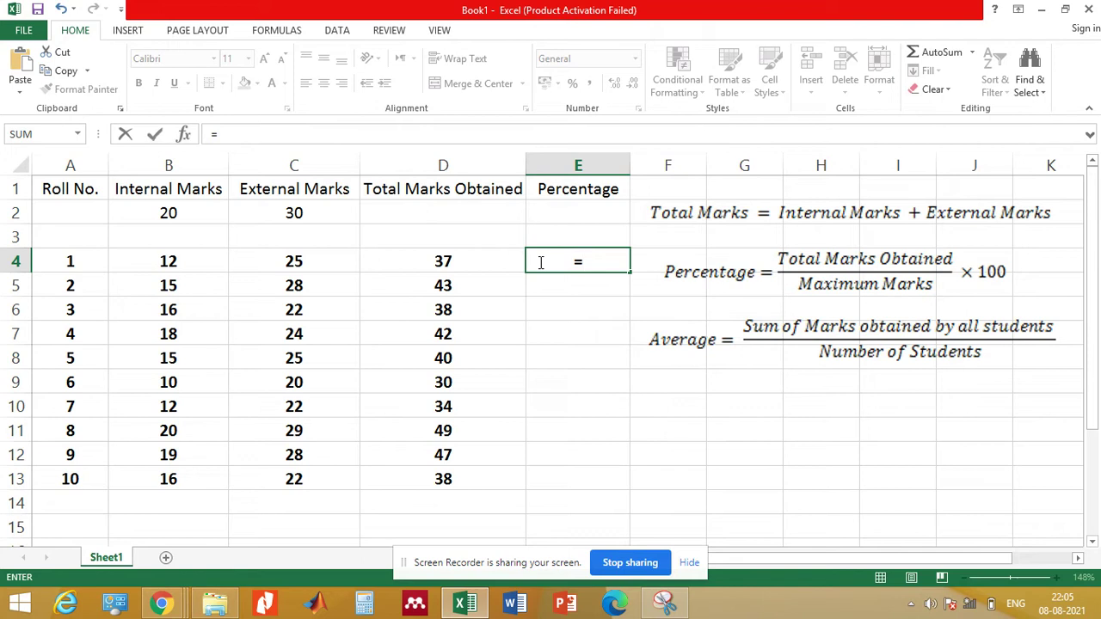
{"action": "left_click", "coordinate": [433, 260]}
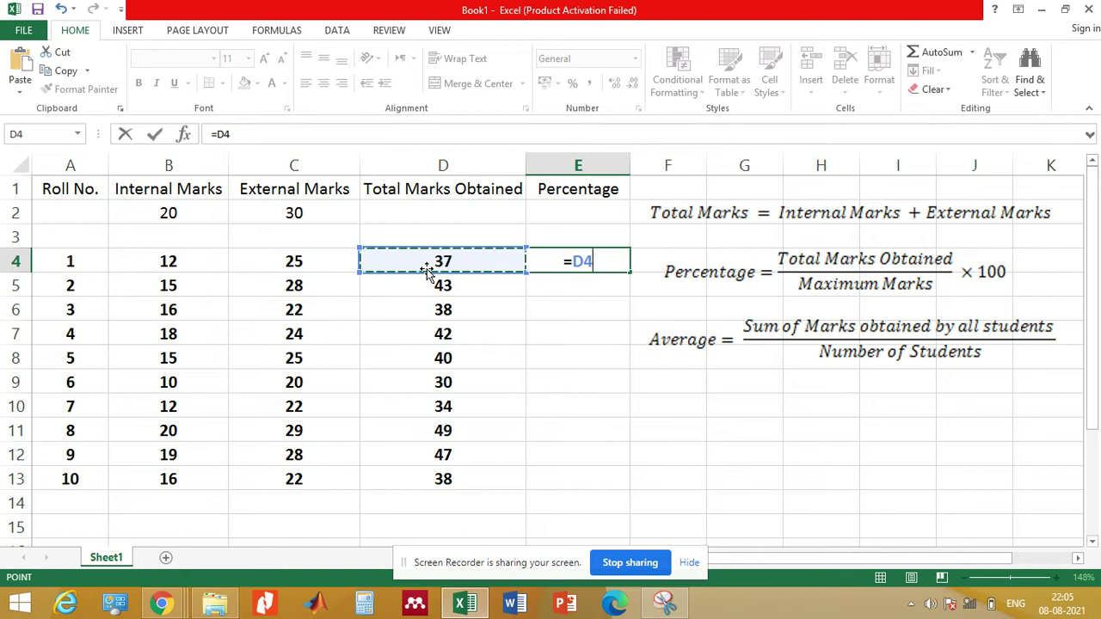
{"action": "type", "text": "*"}
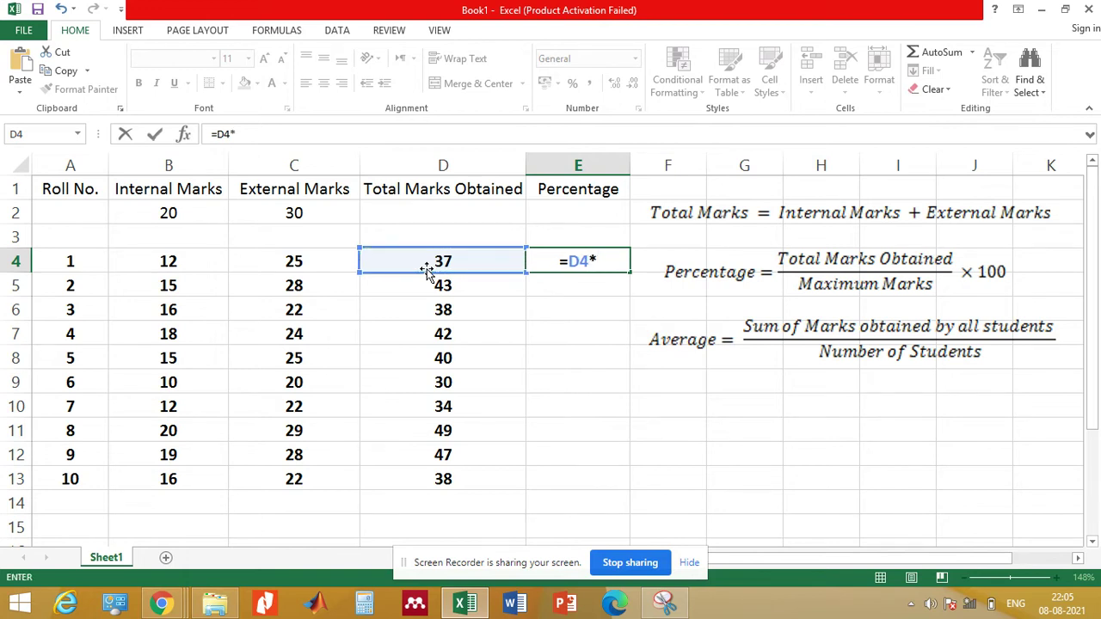
{"action": "type", "text": "100"}
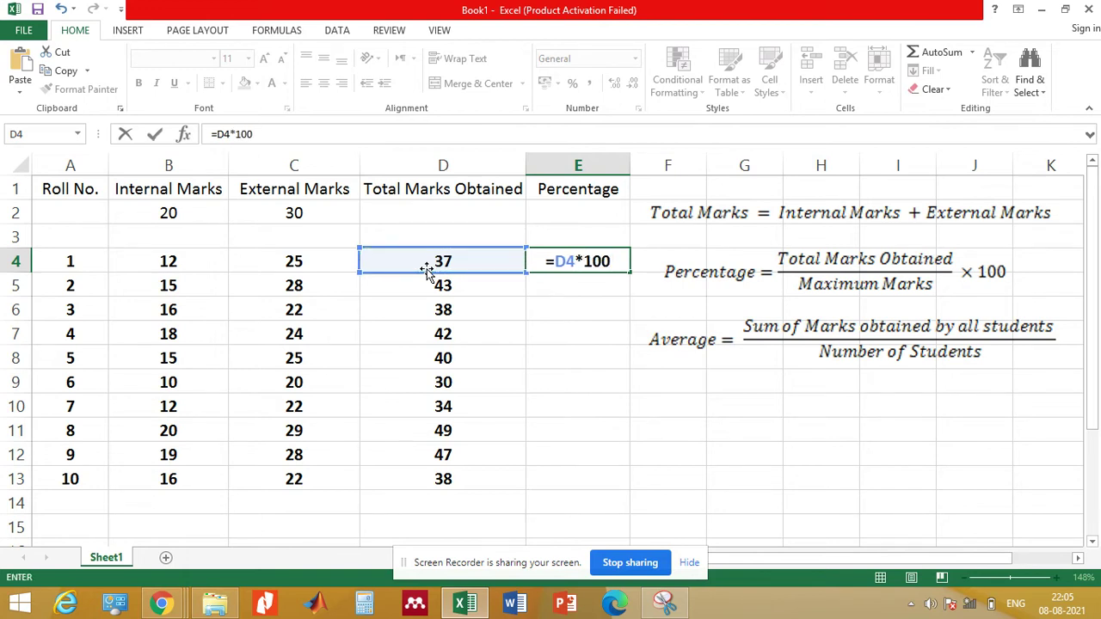
{"action": "type", "text": "/"}
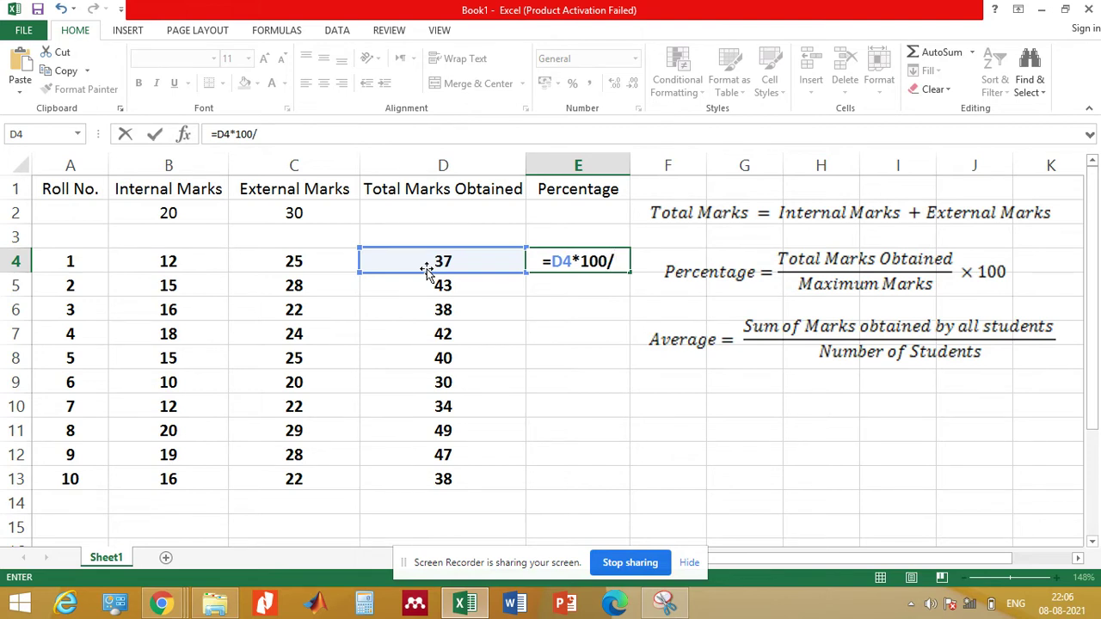
{"action": "type", "text": "50"}
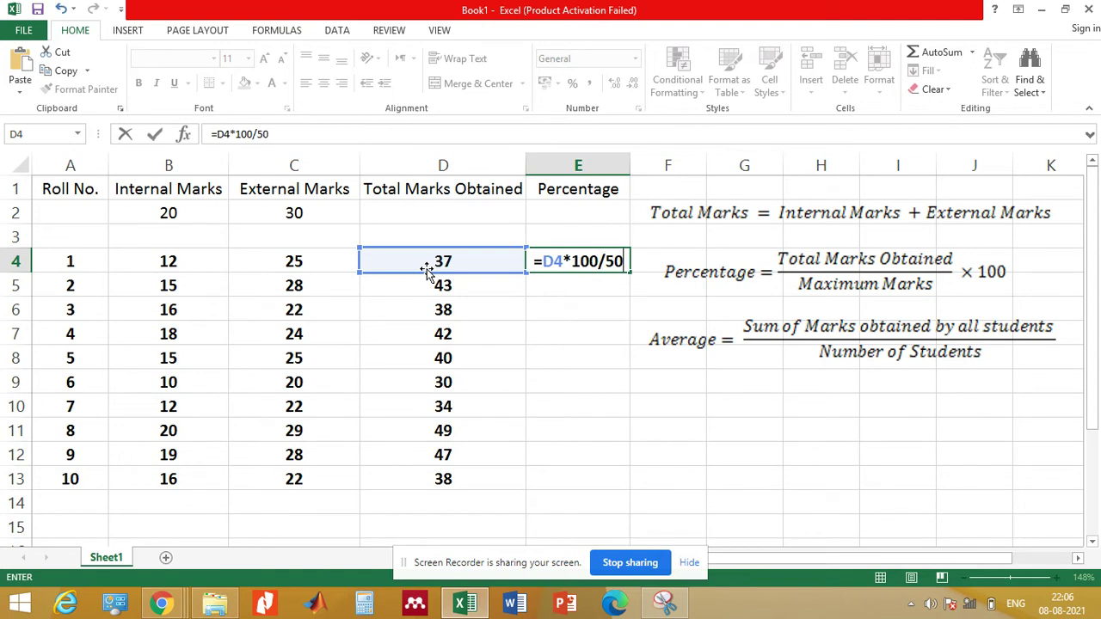
{"action": "key", "text": "Return"}
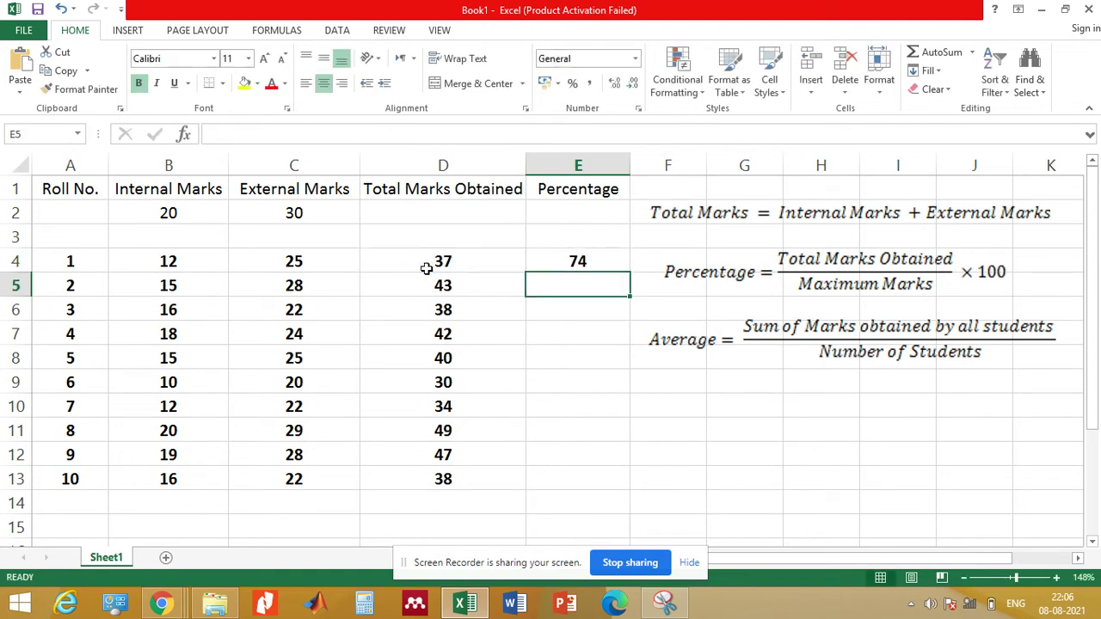
{"action": "left_click", "coordinate": [590, 256]}
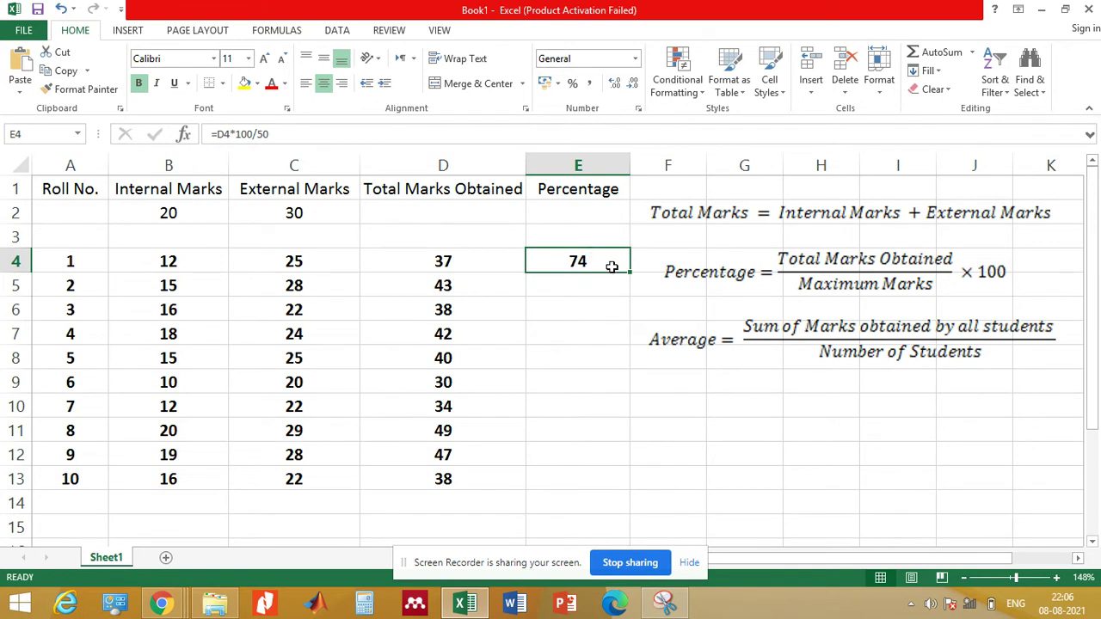
- Fill the E4 percentage formula down through E13 for all ten students
{"action": "left_click_drag", "start_coordinate": [629, 271], "coordinate": [625, 498]}
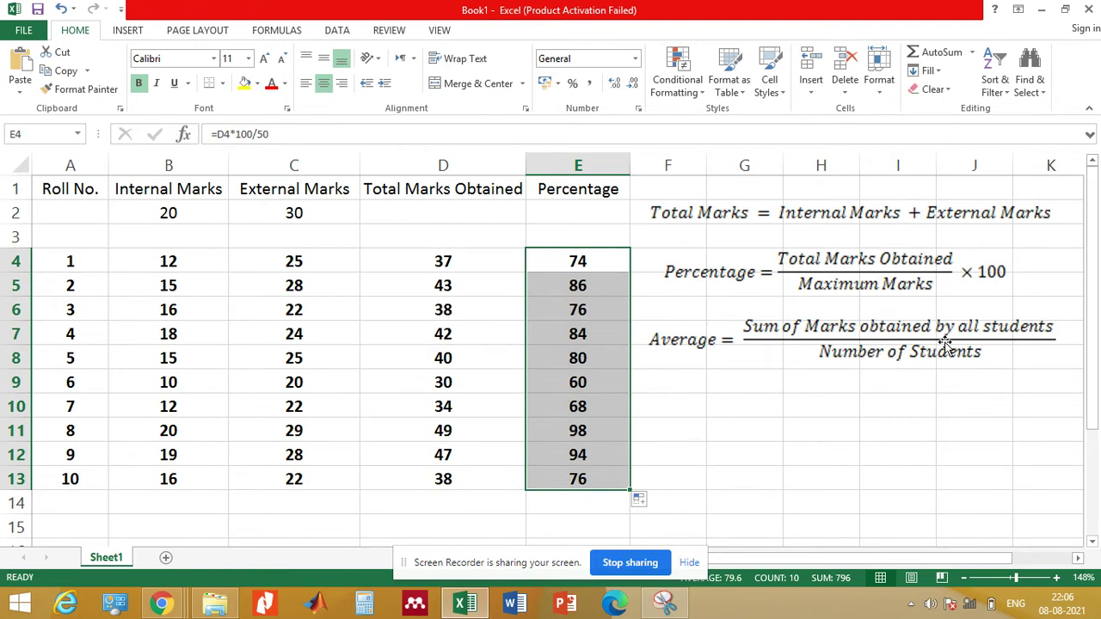
{"action": "left_click_drag", "start_coordinate": [1096, 293], "coordinate": [1098, 415]}
{"action": "left_click_drag", "start_coordinate": [1098, 449], "coordinate": [1099, 449]}
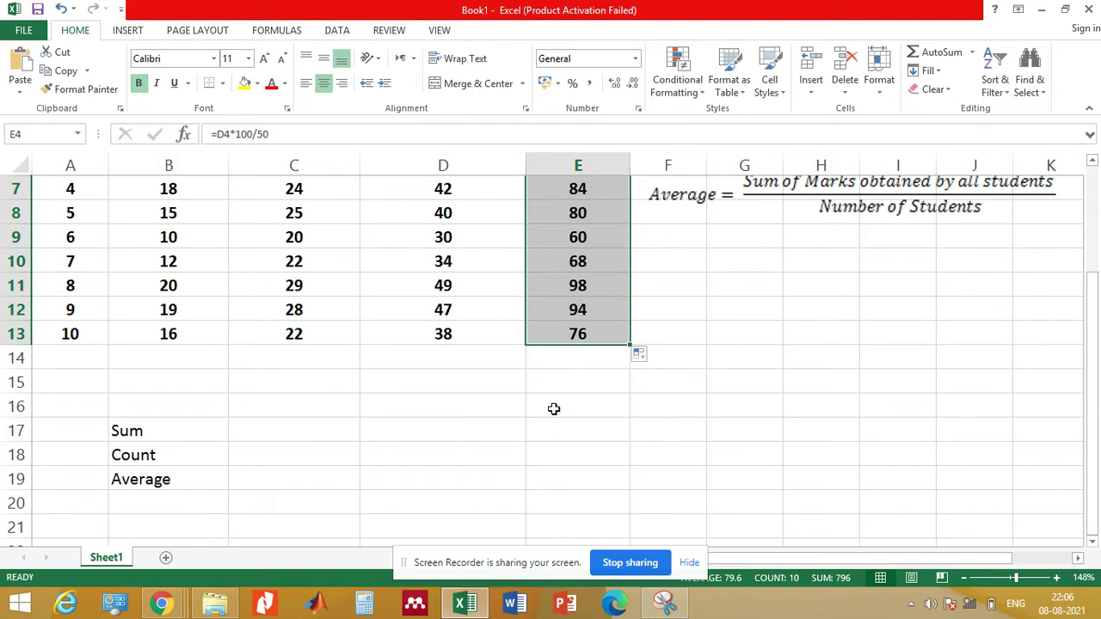
{"action": "left_click_drag", "start_coordinate": [1093, 396], "coordinate": [1094, 273]}
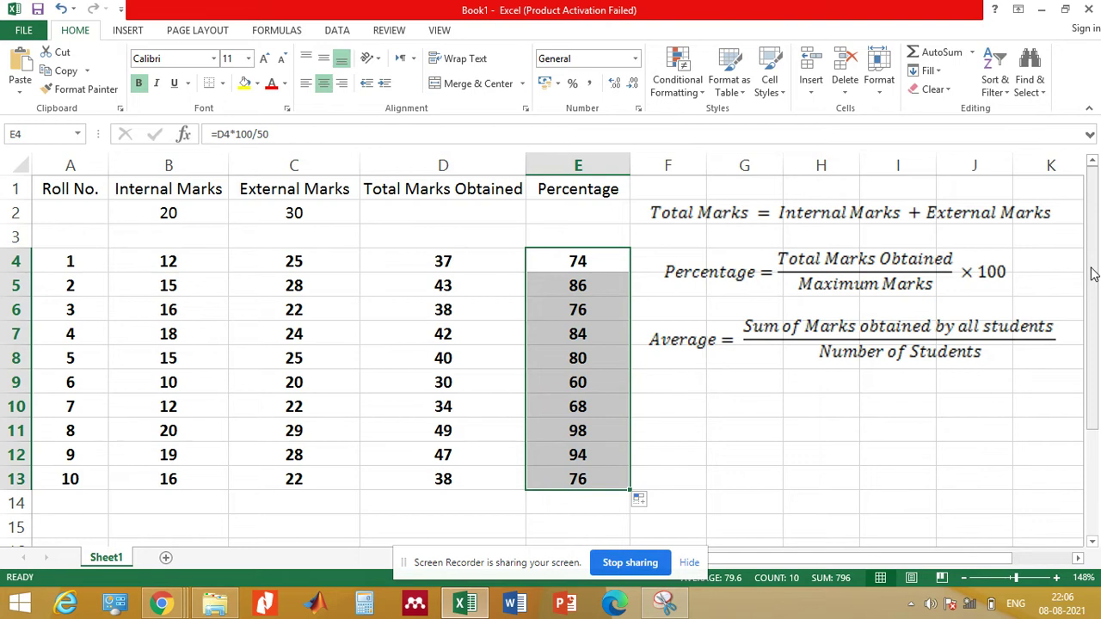
{"action": "left_click_drag", "start_coordinate": [1094, 274], "coordinate": [1098, 327]}
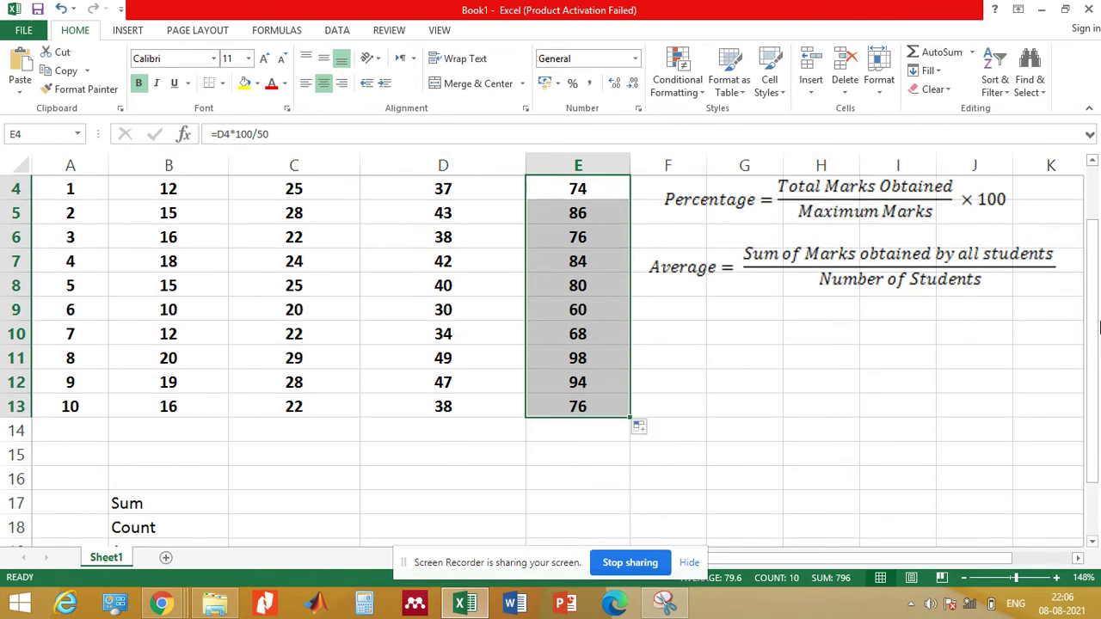
- Delete entire rows 15 and 16, shifting the Sum, Count, Average labels to B15:B17
{"action": "left_click_drag", "start_coordinate": [166, 449], "coordinate": [427, 468]}
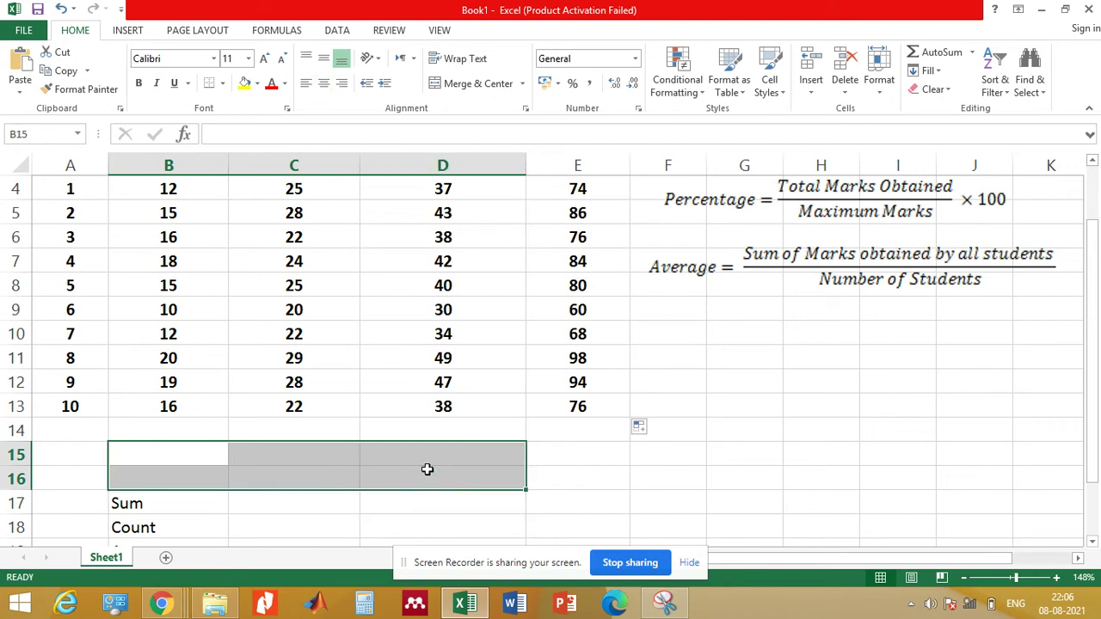
{"action": "right_click", "coordinate": [427, 469]}
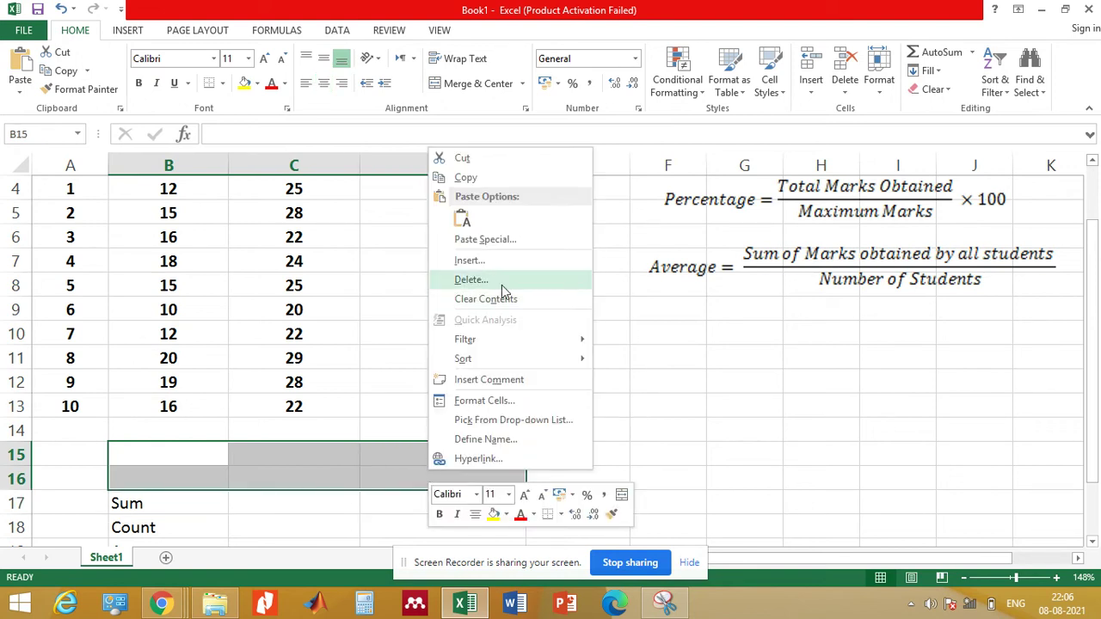
{"action": "left_click", "coordinate": [501, 284]}
{"action": "left_click", "coordinate": [475, 286]}
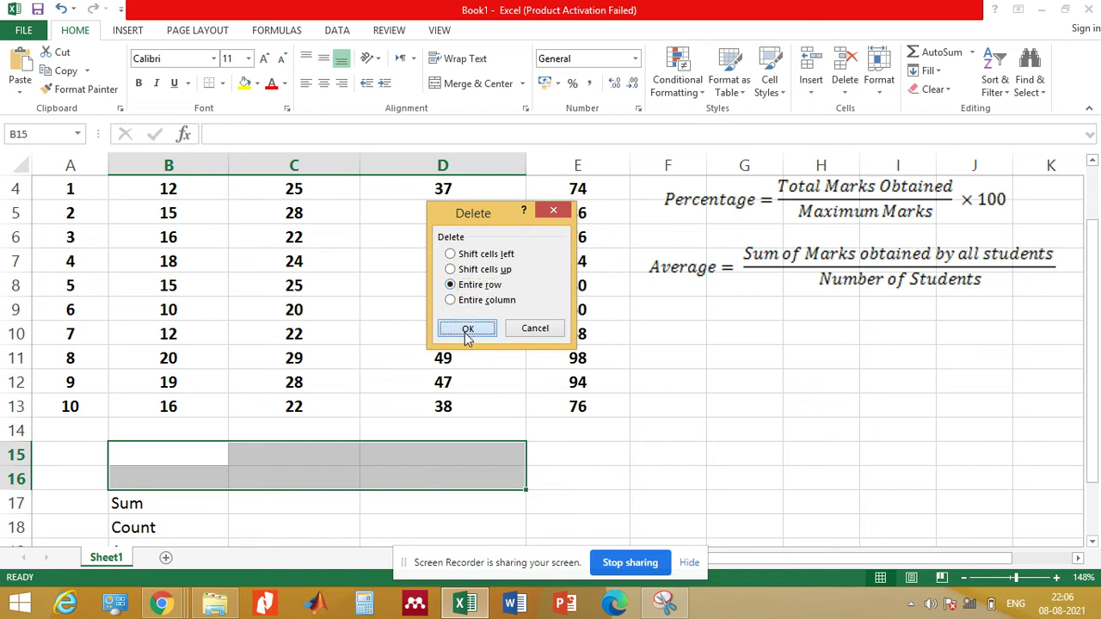
{"action": "left_click", "coordinate": [467, 329]}
{"action": "left_click", "coordinate": [446, 525]}
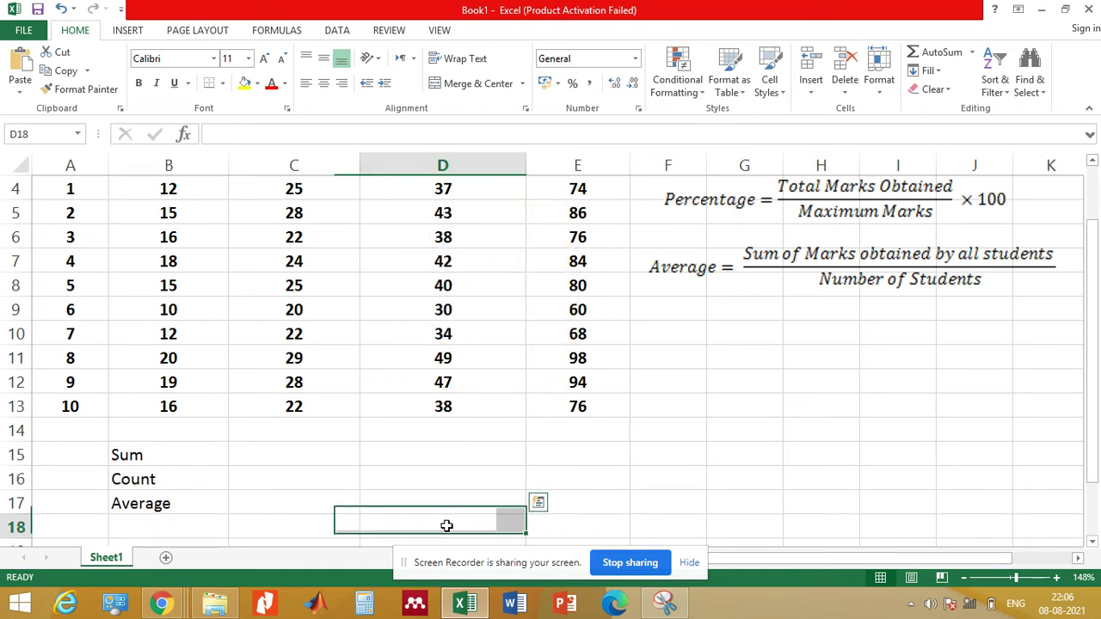
- Enter =SUM(D4:D13) in D15, showing the class total 398
{"action": "left_click", "coordinate": [421, 460]}
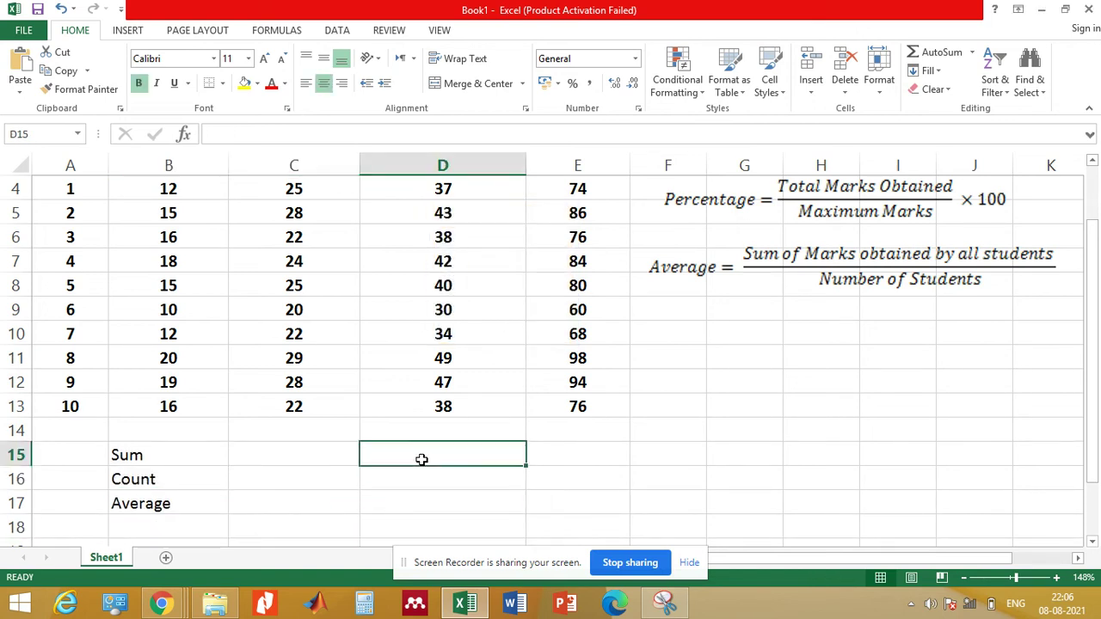
{"action": "type", "text": "="}
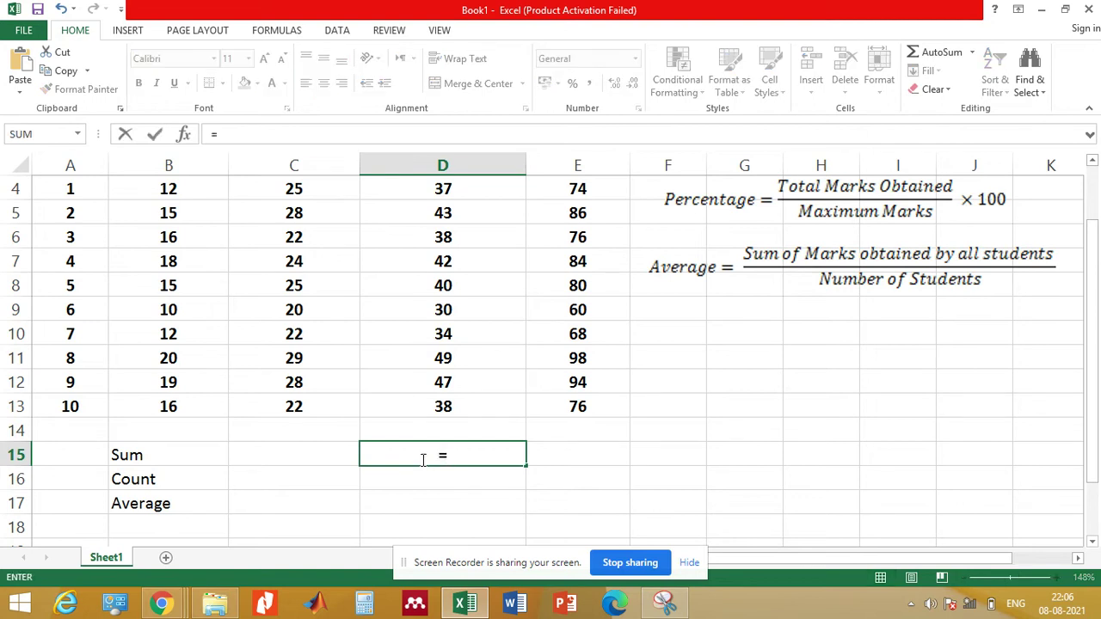
{"action": "type", "text": "s"}
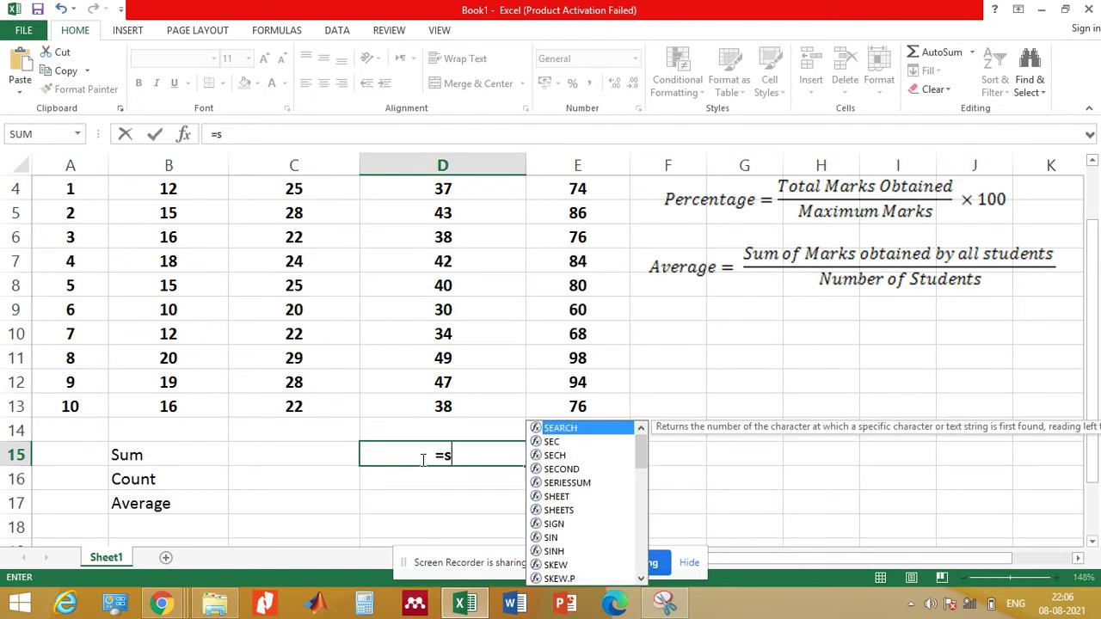
{"action": "type", "text": "um"}
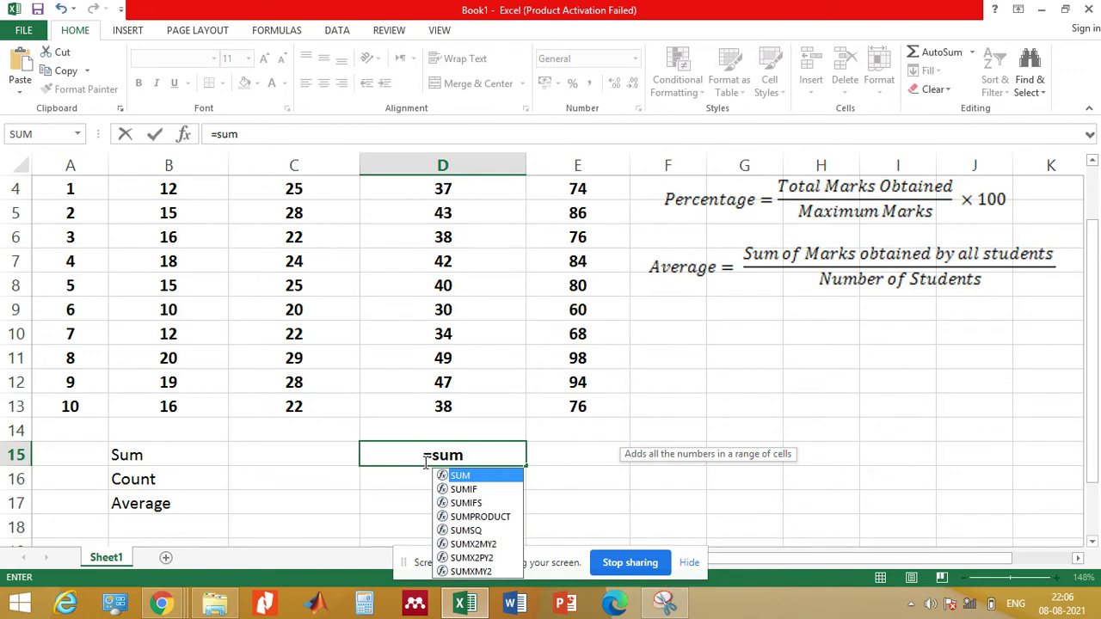
{"action": "double_click", "coordinate": [461, 477]}
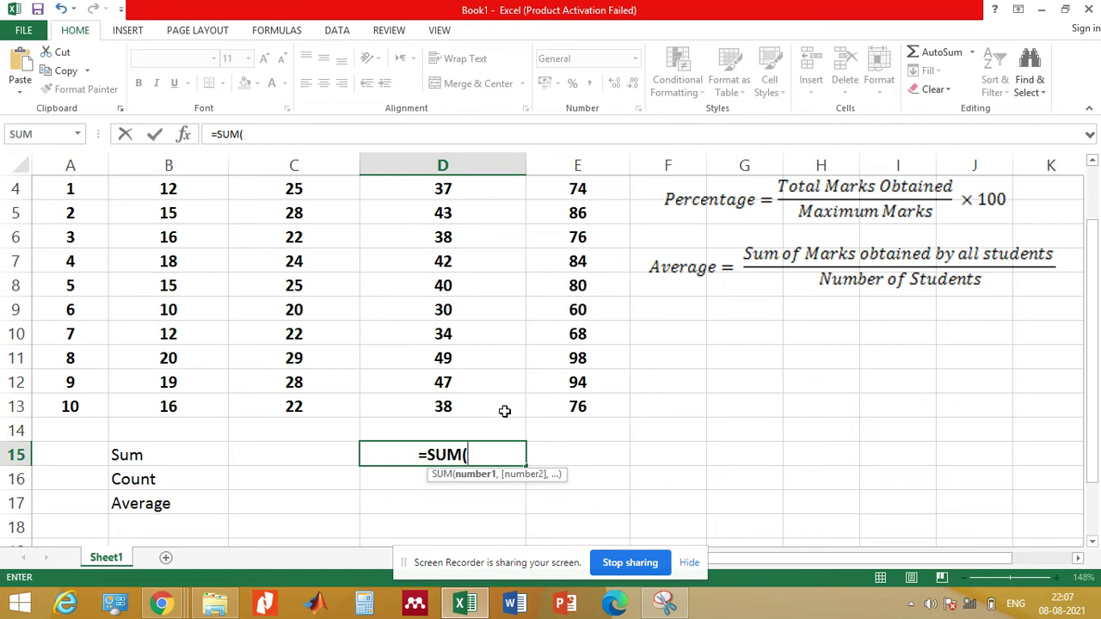
{"action": "left_click_drag", "start_coordinate": [474, 412], "coordinate": [468, 254]}
{"action": "key", "text": "Return"}
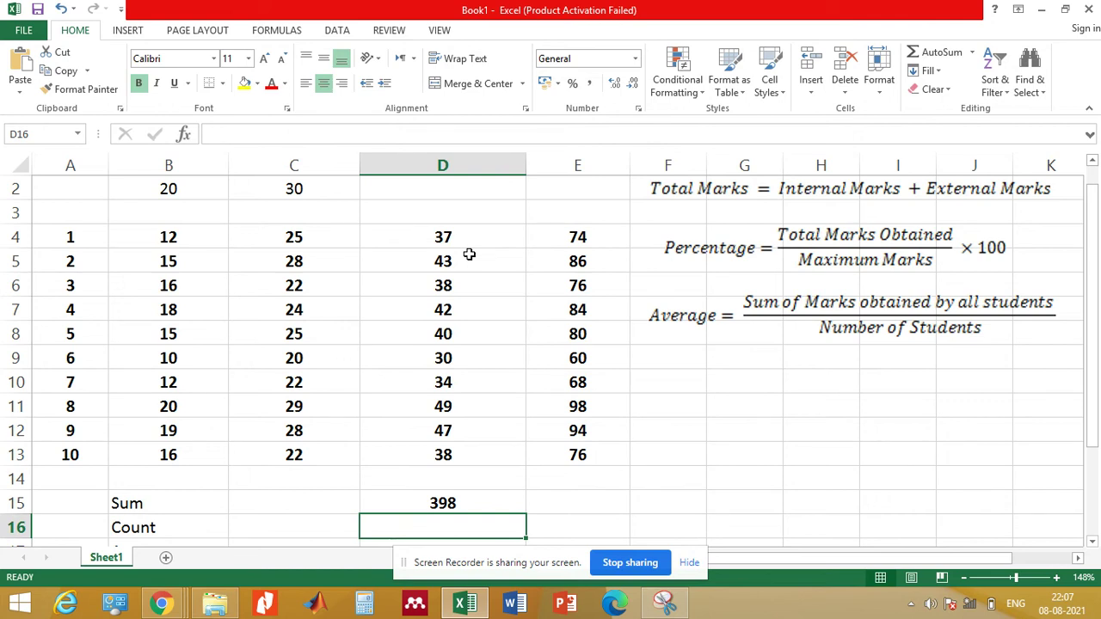
- Enter =COUNT(D4:D13) in D16, showing a count of 10 students
{"action": "left_click_drag", "start_coordinate": [1095, 317], "coordinate": [1097, 331]}
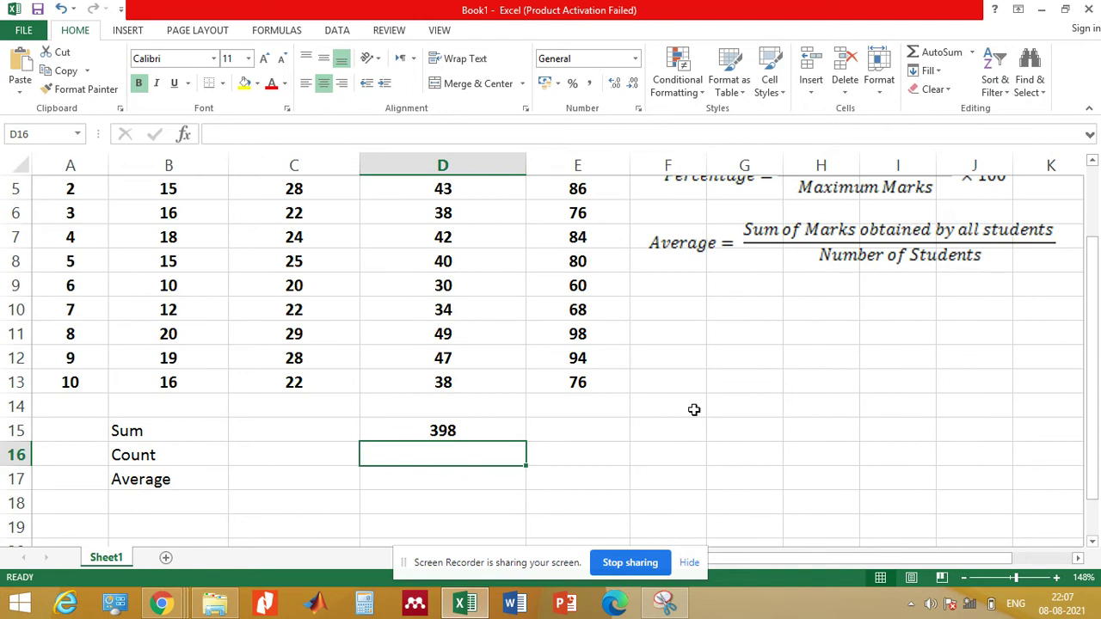
{"action": "type", "text": "="}
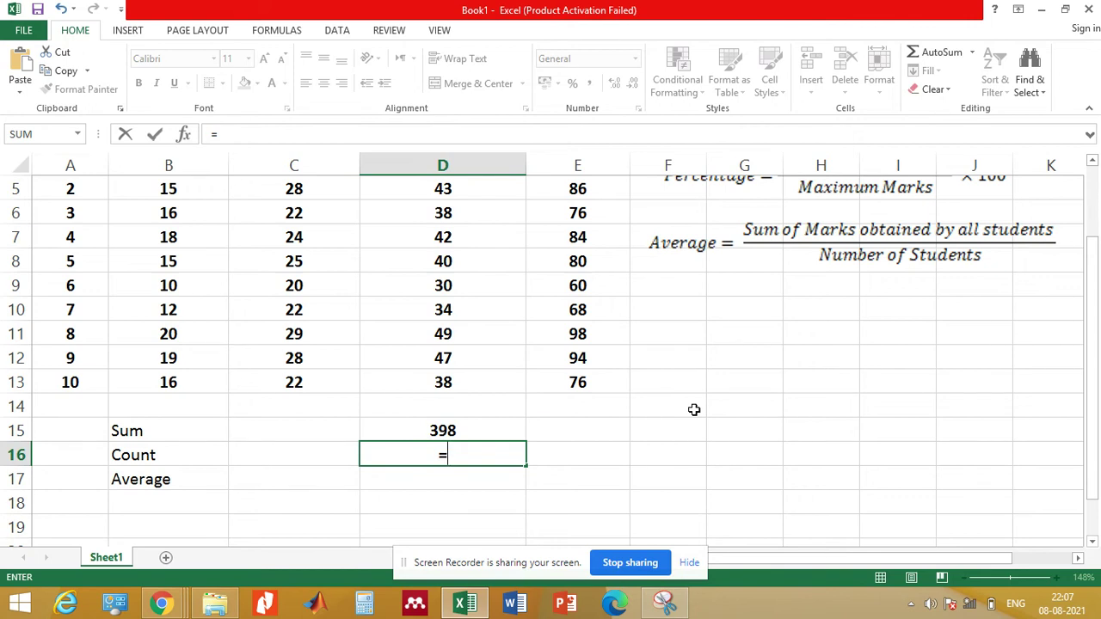
{"action": "type", "text": "cu"}
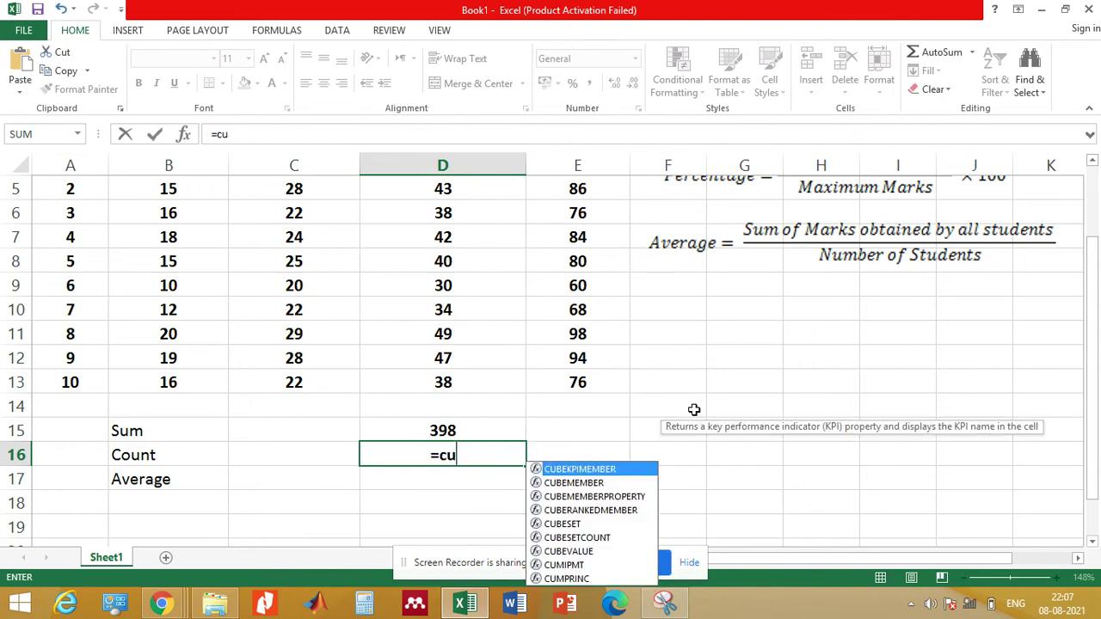
{"action": "key", "text": "BackSpace"}
{"action": "type", "text": "ou"}
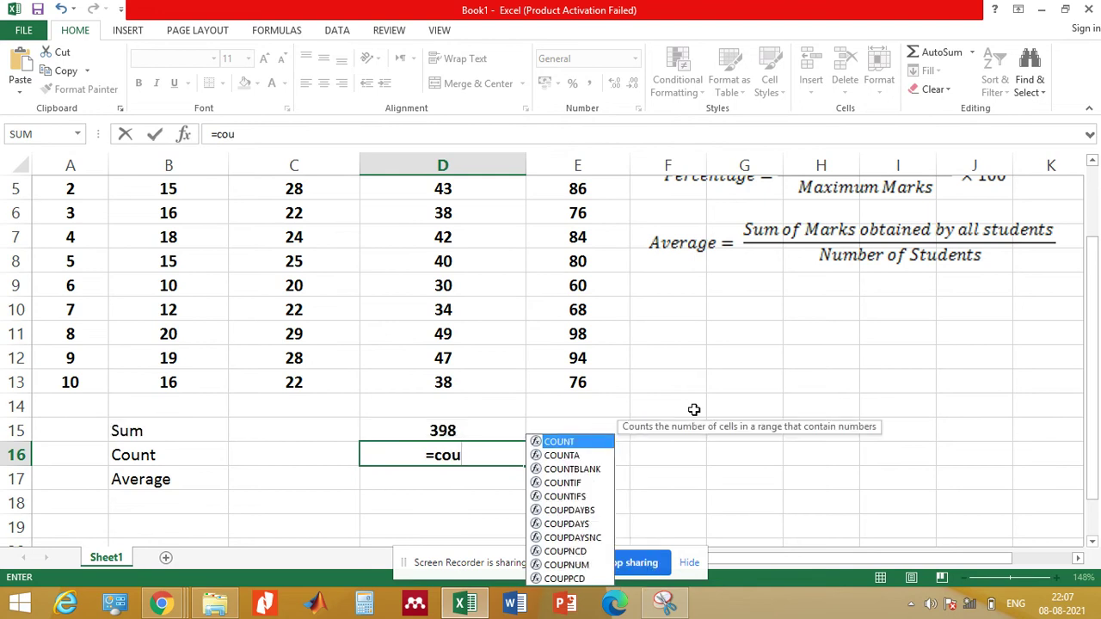
{"action": "double_click", "coordinate": [583, 442]}
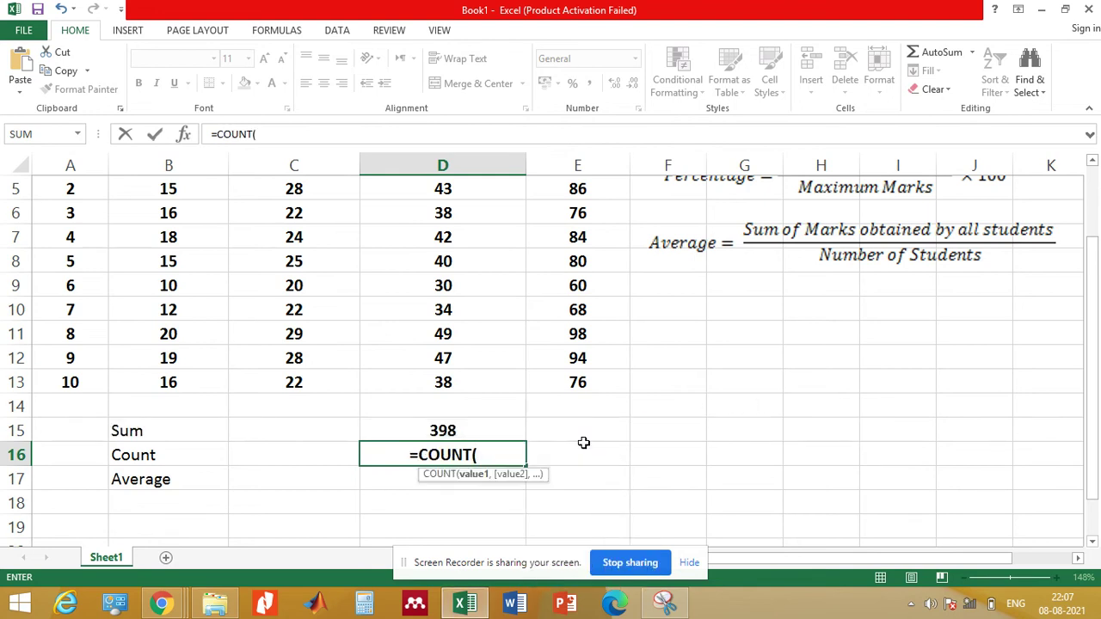
{"action": "left_click_drag", "start_coordinate": [487, 381], "coordinate": [470, 211]}
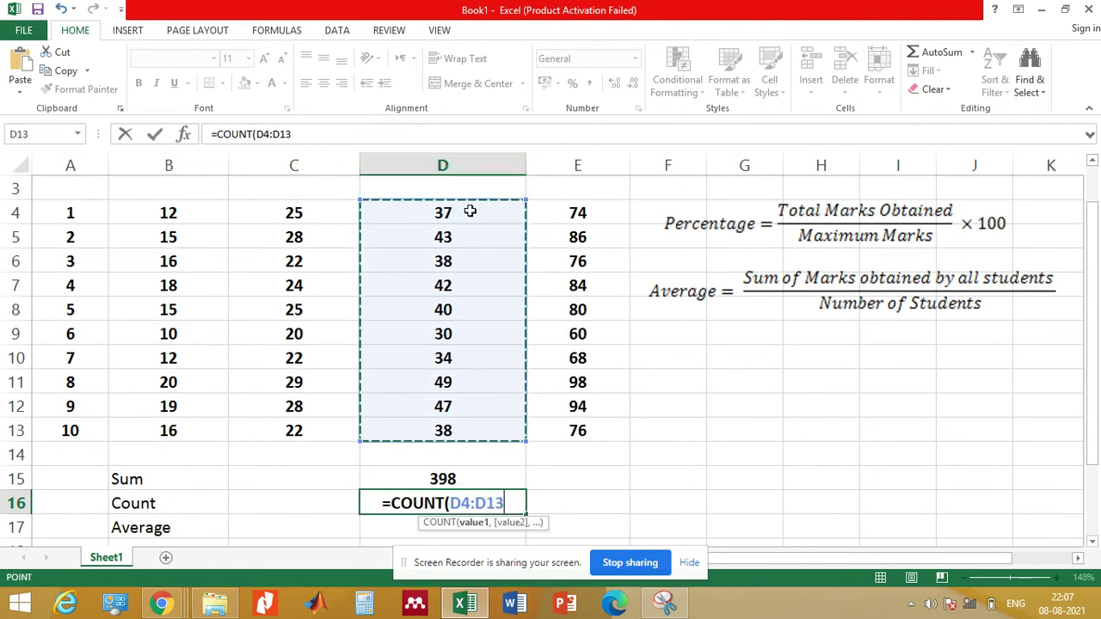
{"action": "type", "text": ")"}
{"action": "key", "text": "Return"}
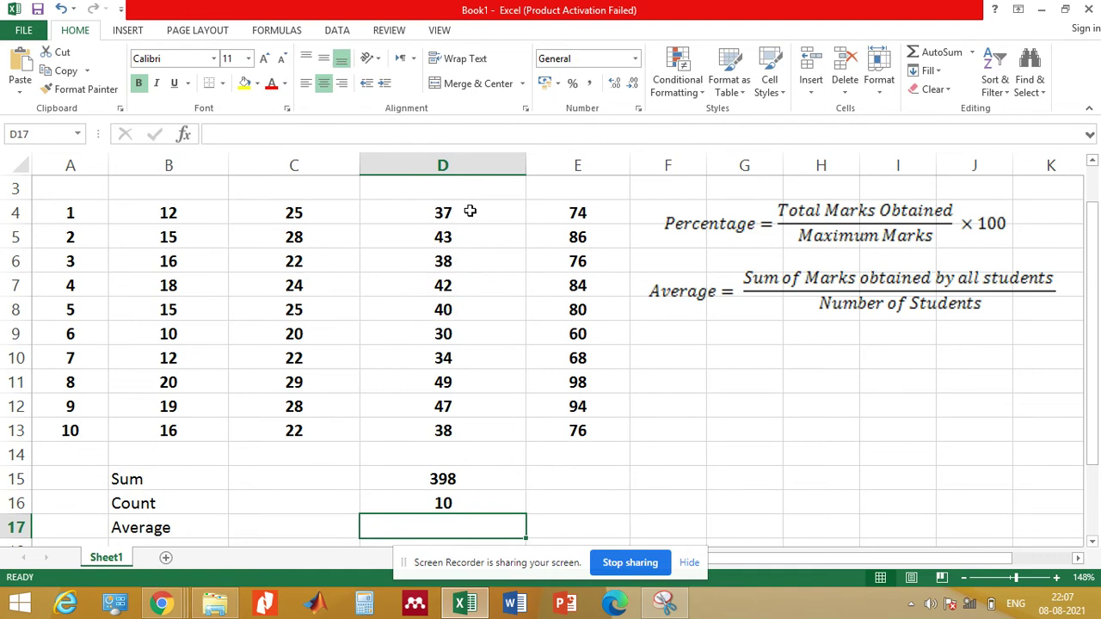
- Enter =D15/D16 in D17, showing an average of 39.8
{"action": "type", "text": "="}
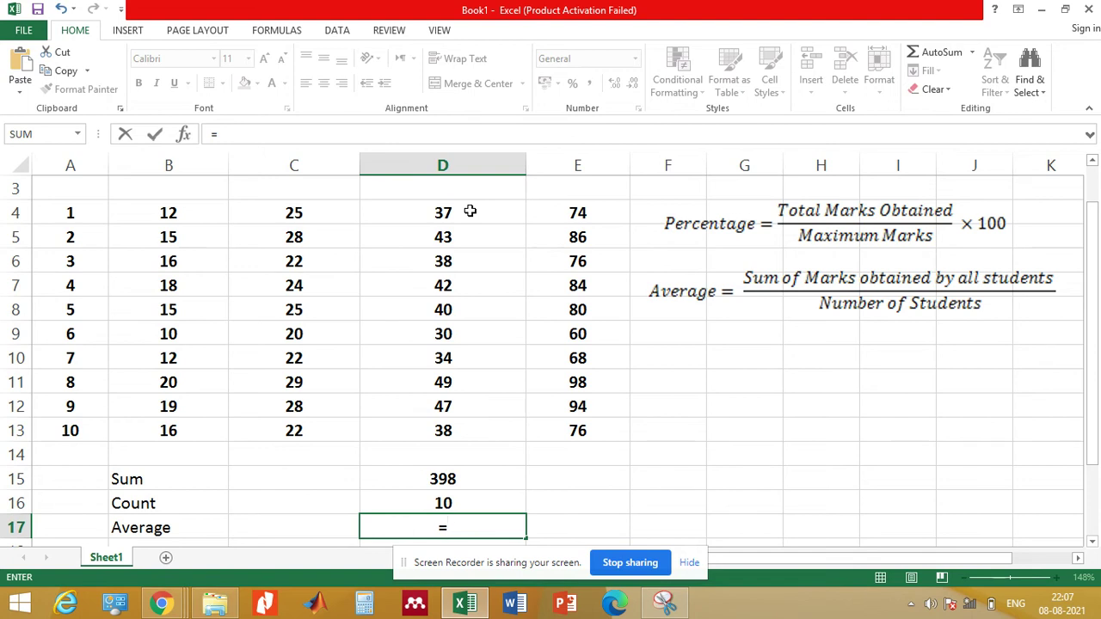
{"action": "left_click", "coordinate": [432, 481]}
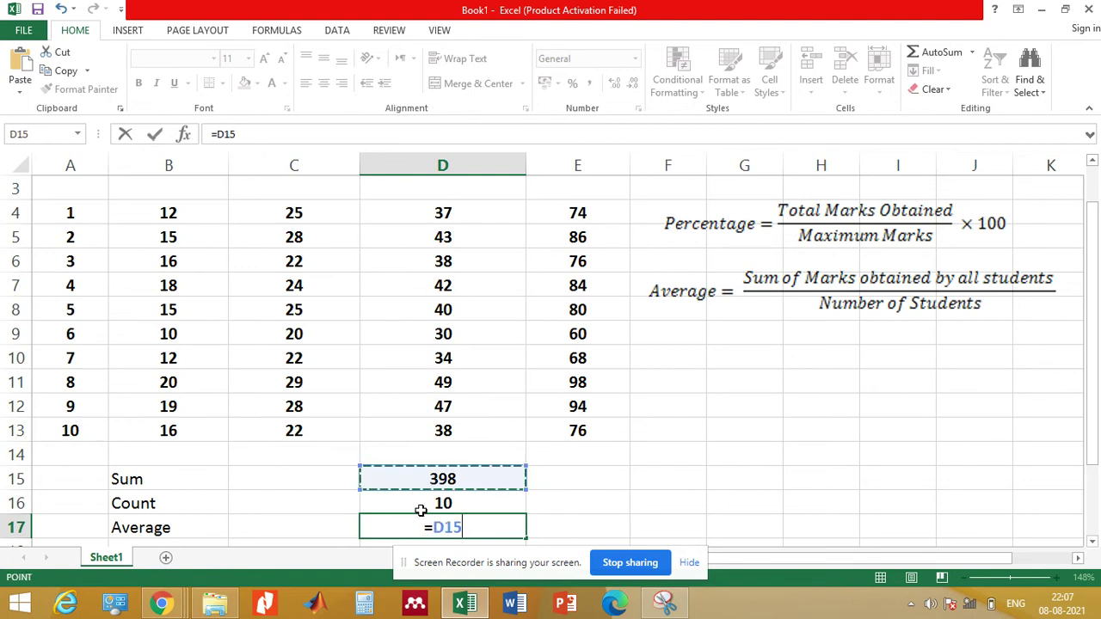
{"action": "type", "text": "/"}
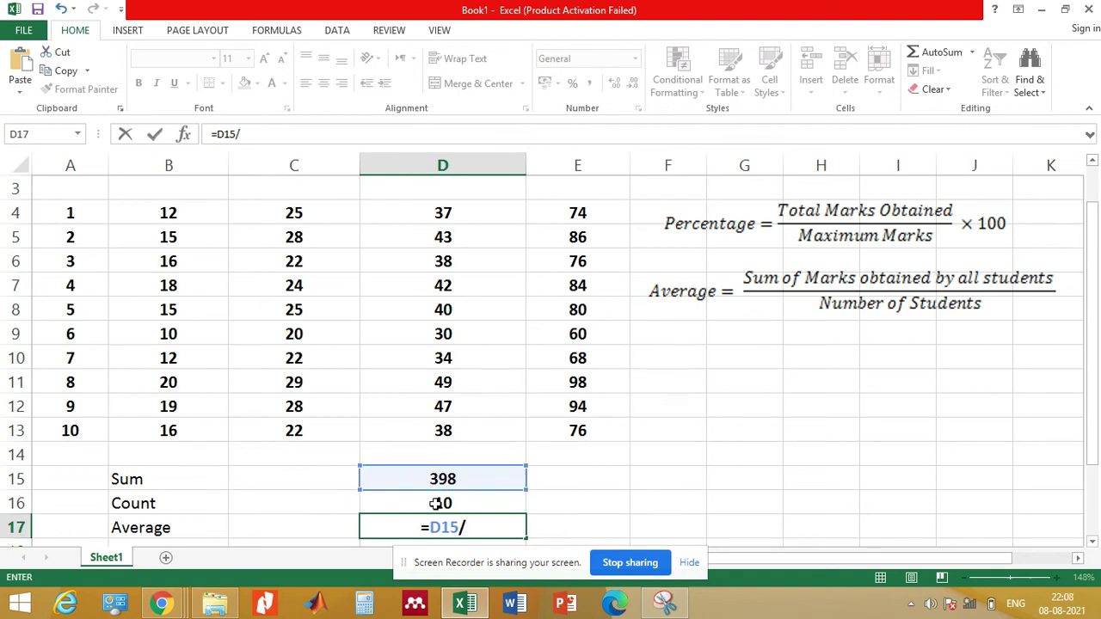
{"action": "left_click", "coordinate": [436, 503]}
{"action": "key", "text": "Return"}
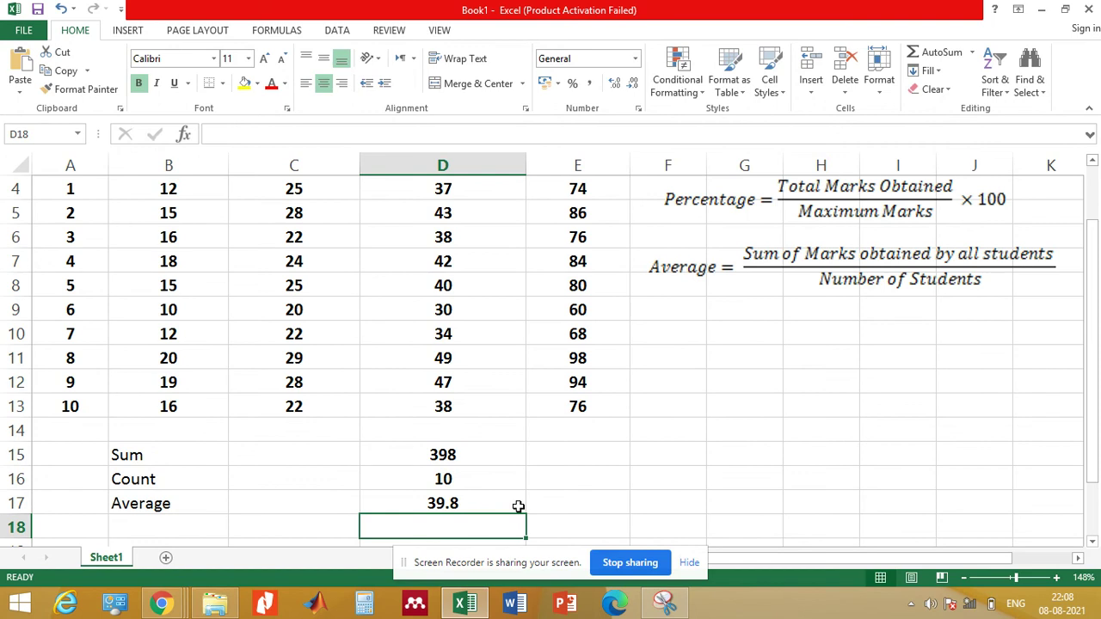
- Enter =AVERAGE(D4:D13) in D18 to check the 39.8 average
{"action": "type", "text": "=average"}
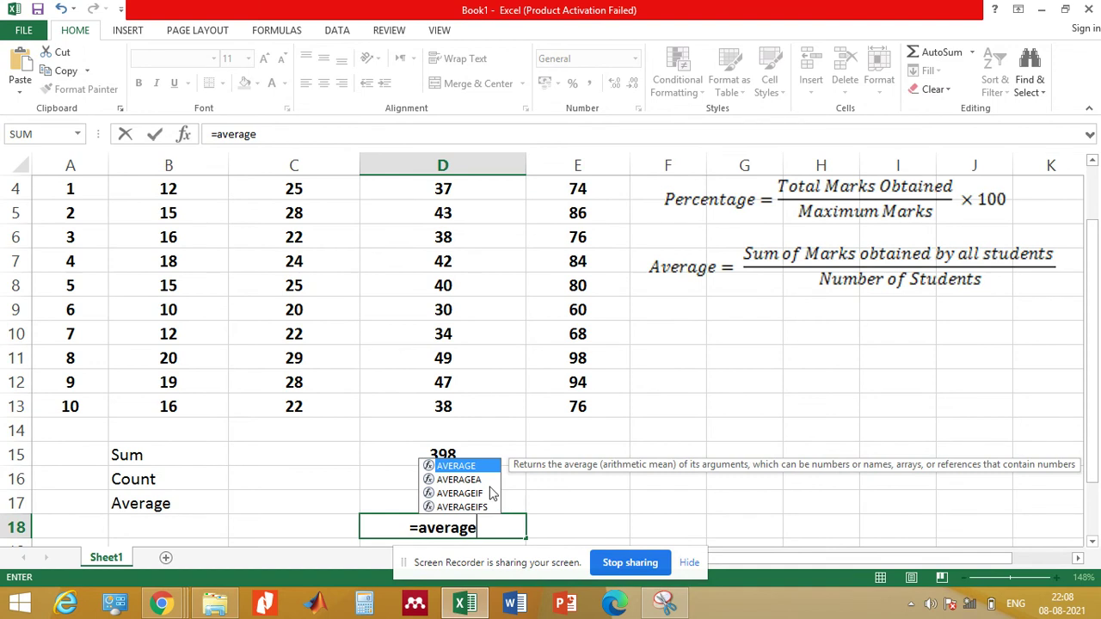
{"action": "double_click", "coordinate": [467, 465]}
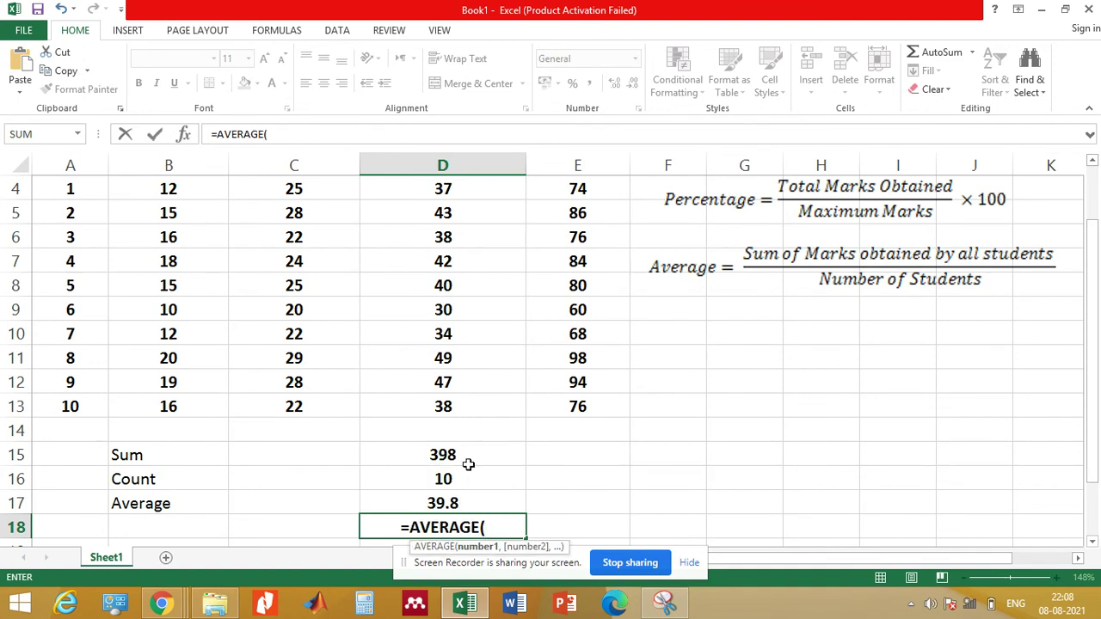
{"action": "mouse_move", "coordinate": [447, 405]}
{"action": "left_mouse_down"}
{"action": "mouse_move", "coordinate": [465, 303]}
{"action": "mouse_move", "coordinate": [445, 168]}
{"action": "mouse_move", "coordinate": [450, 260]}
{"action": "left_mouse_up"}
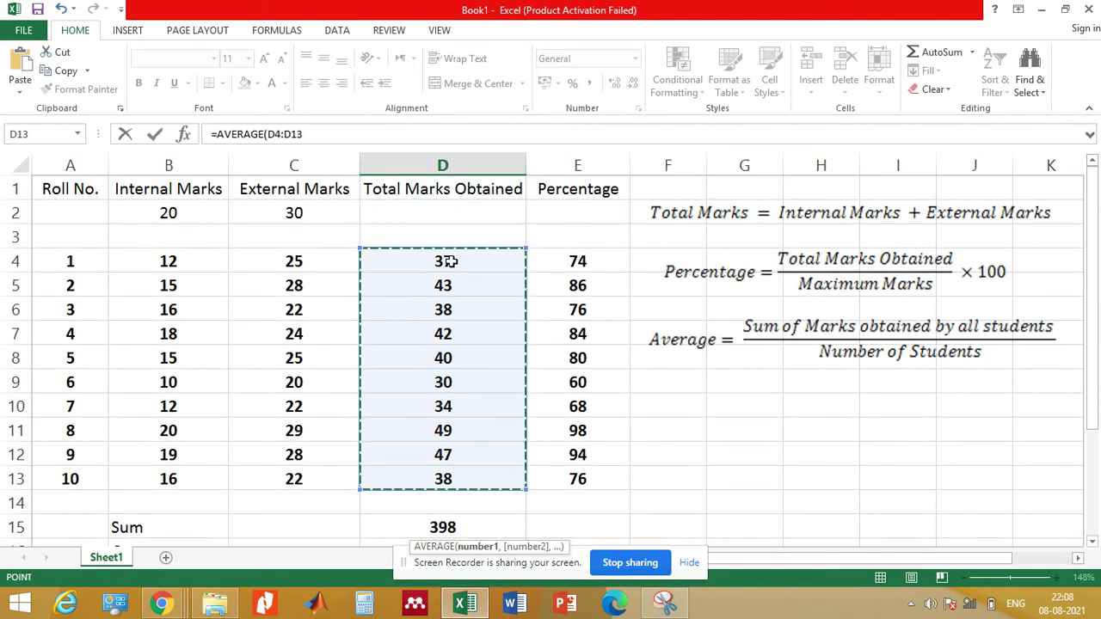
{"action": "key", "text": "Return"}
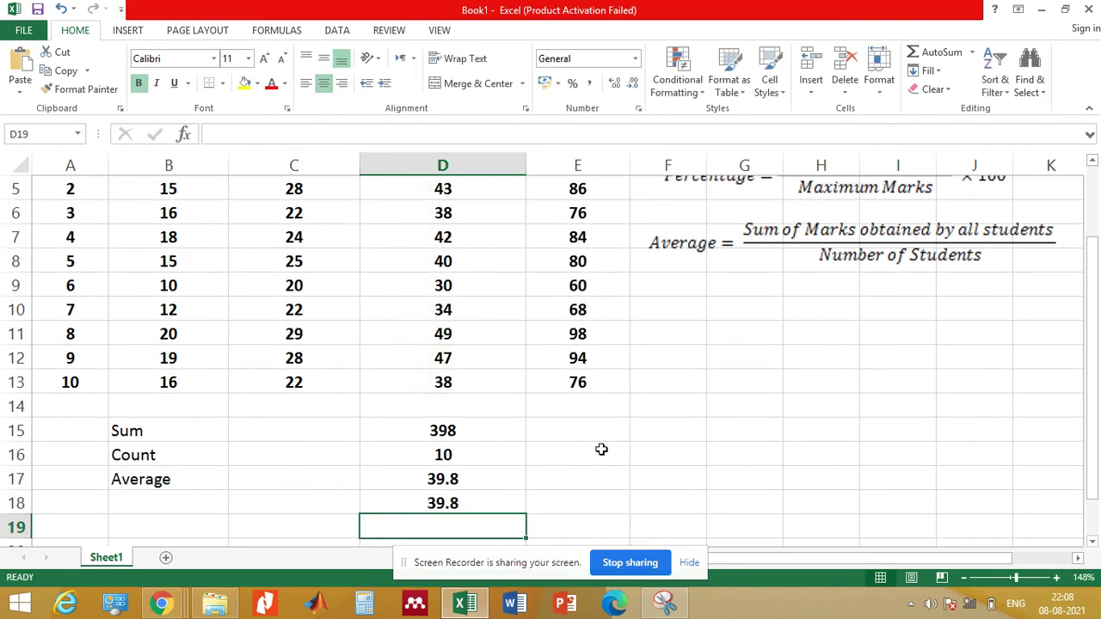